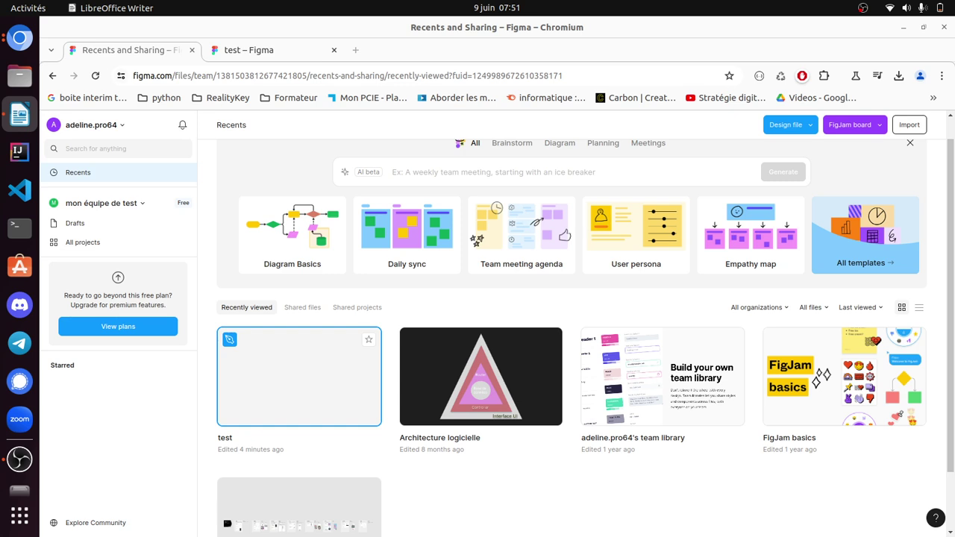
Switch to the open "test" design file in the browser and dismiss the quick tour offer.
{"action": "key", "text": "alt+Tab"}
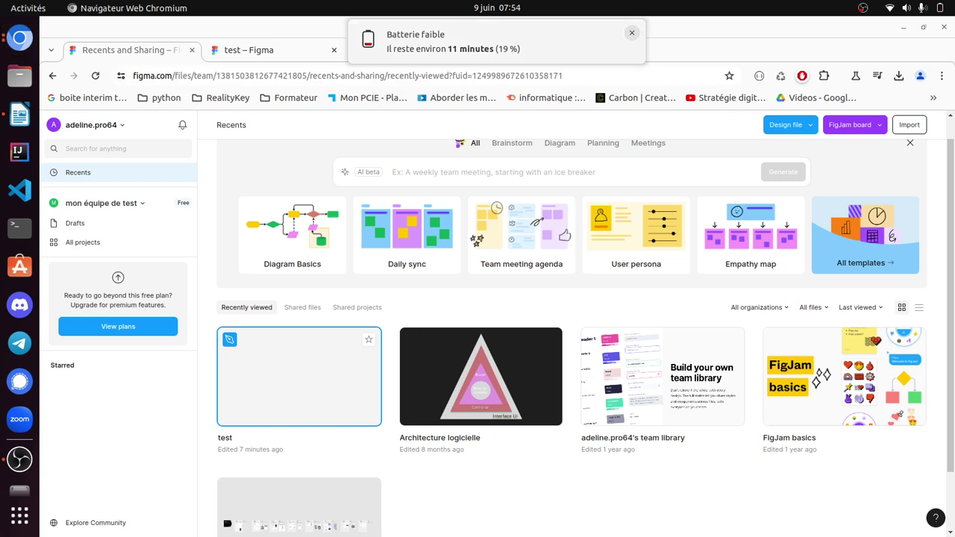
{"action": "left_click", "coordinate": [633, 33]}
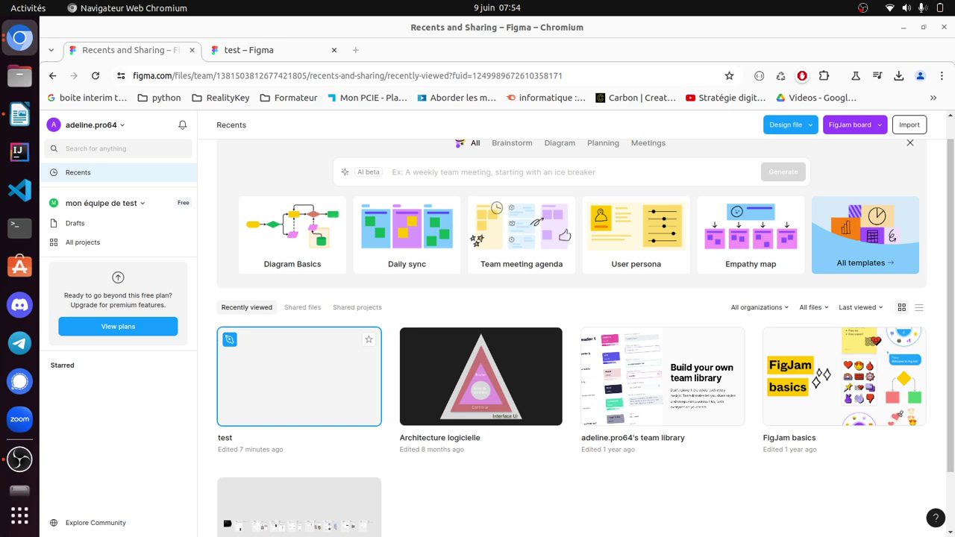
{"action": "left_click", "coordinate": [254, 50]}
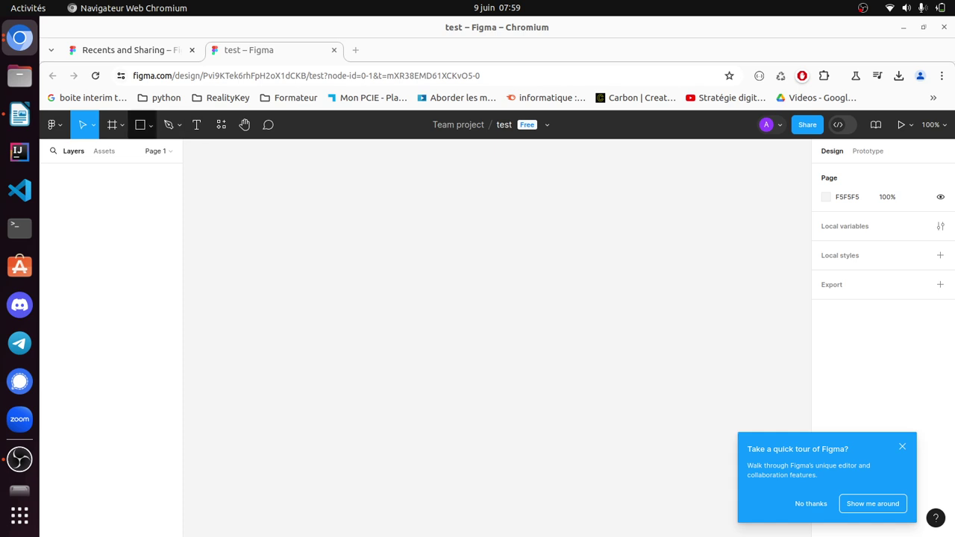
{"action": "left_click_drag", "start_coordinate": [354, 230], "coordinate": [447, 359]}
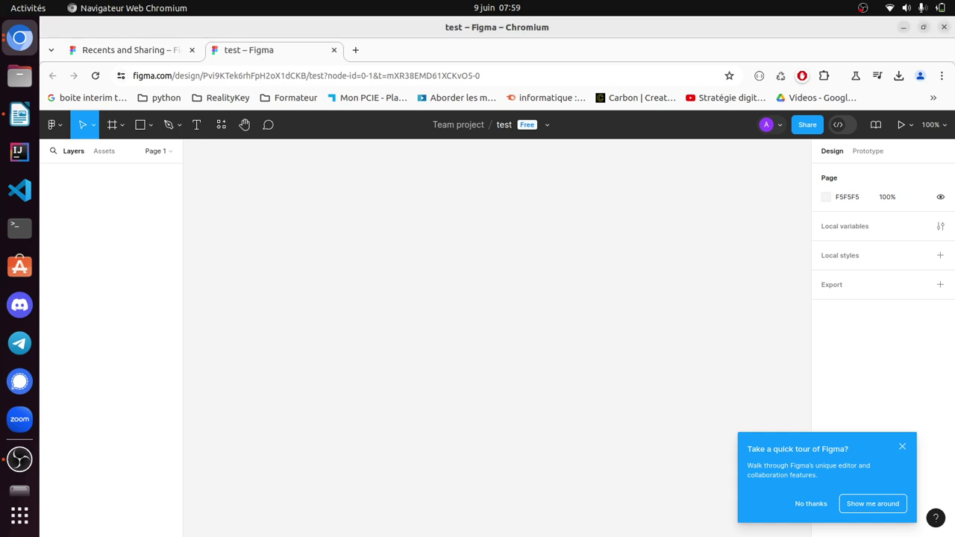
{"action": "left_click", "coordinate": [902, 446]}
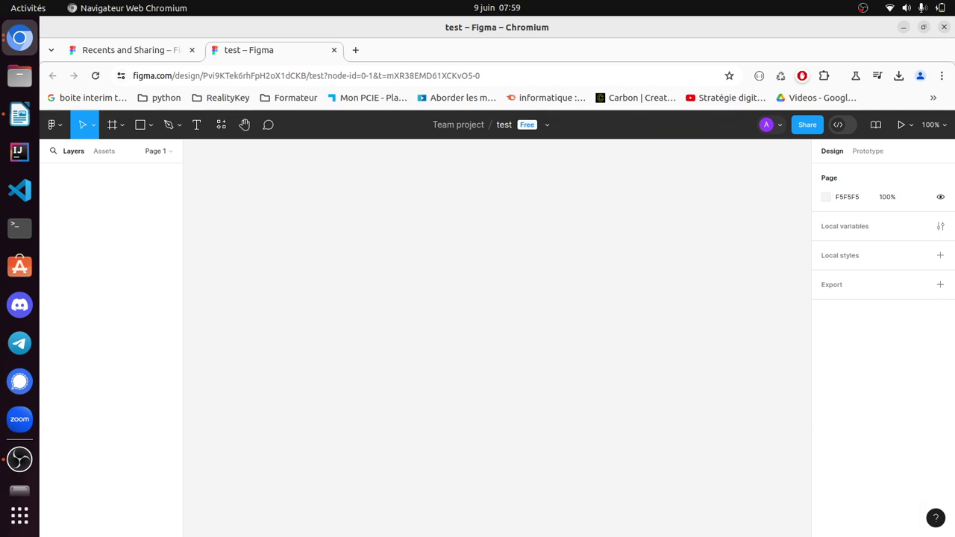
{"action": "left_click", "coordinate": [94, 124]}
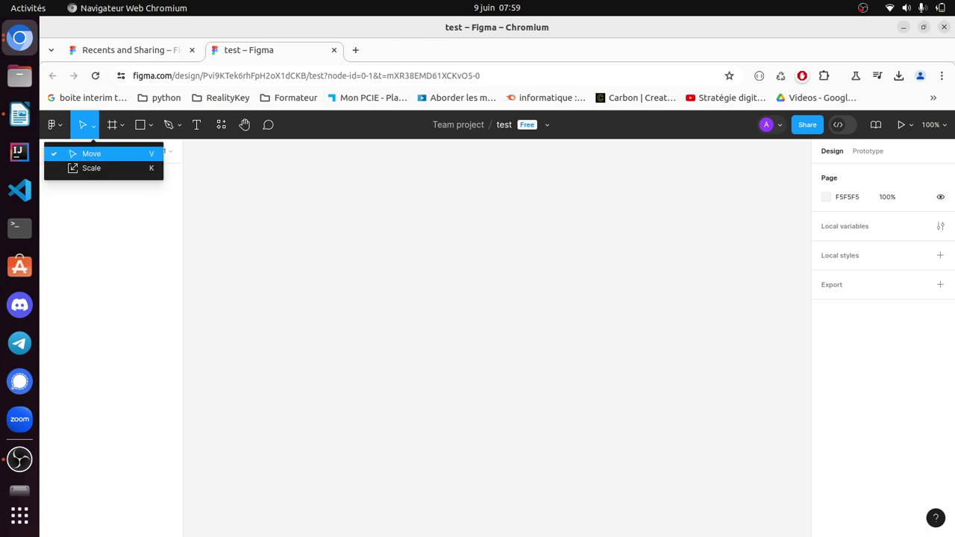
{"action": "left_click", "coordinate": [89, 154]}
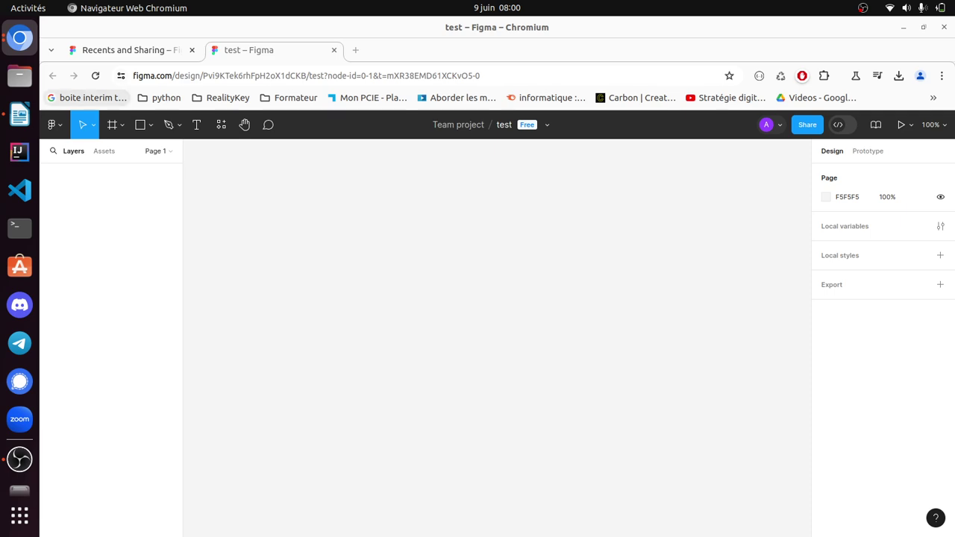
{"action": "left_click", "coordinate": [52, 125]}
{"action": "mouse_move", "coordinate": [69, 202]}
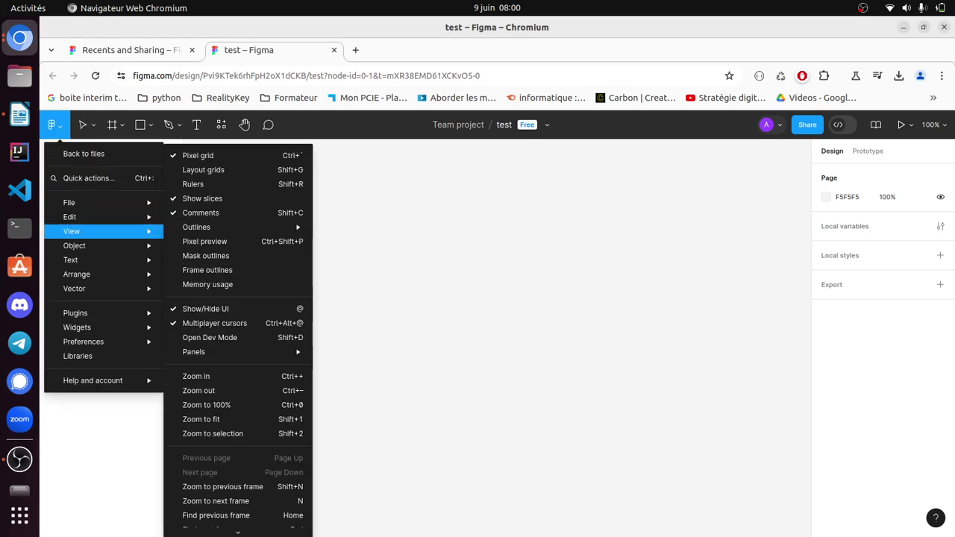
{"action": "mouse_move", "coordinate": [76, 327]}
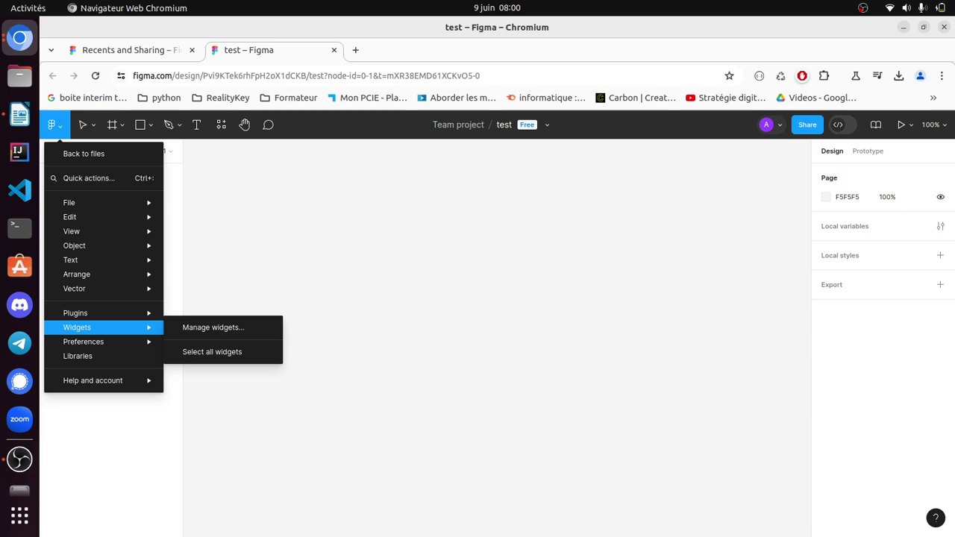
{"action": "key", "text": "Escape"}
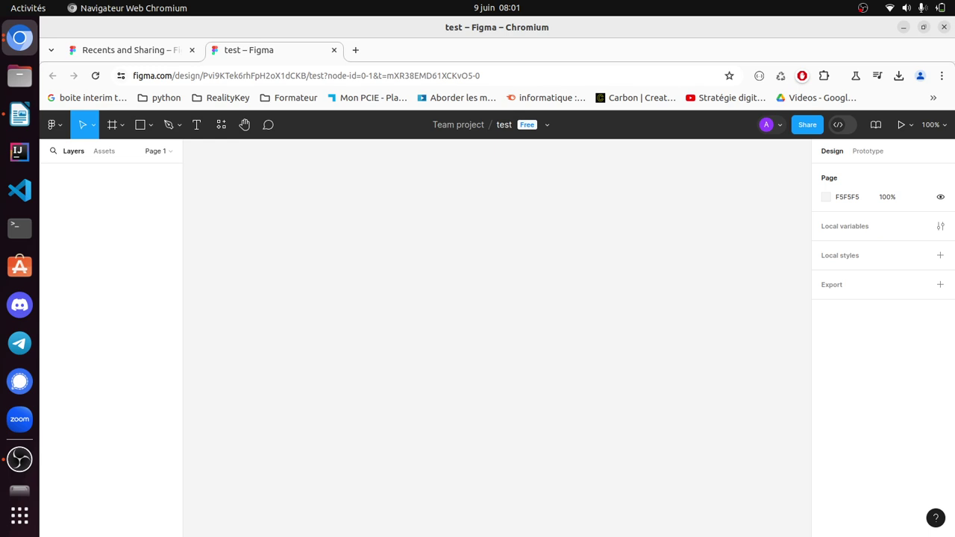
Draw a trial rectangle about 630 × 422 on the empty canvas and delete it.
{"action": "left_click", "coordinate": [151, 125]}
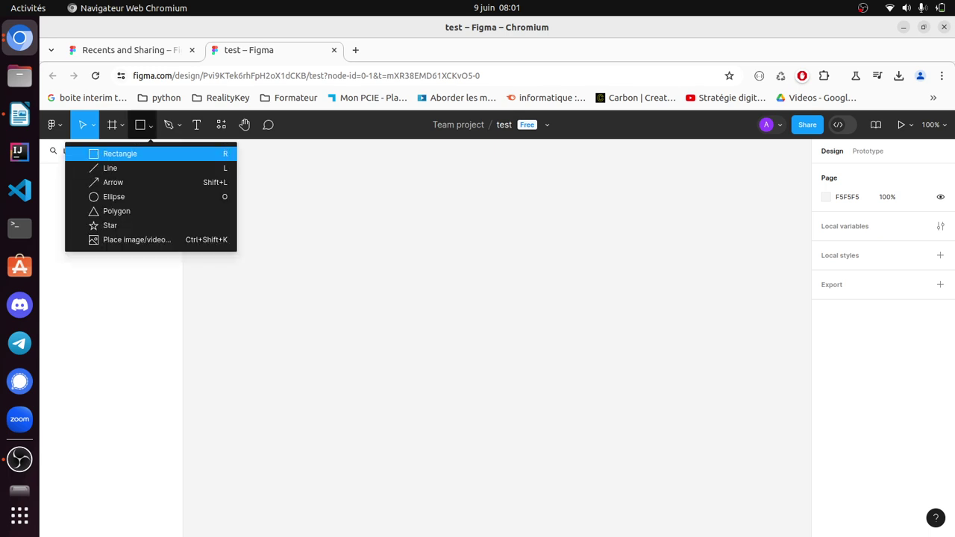
{"action": "left_click", "coordinate": [112, 156]}
{"action": "left_click_drag", "start_coordinate": [272, 160], "coordinate": [648, 411]}
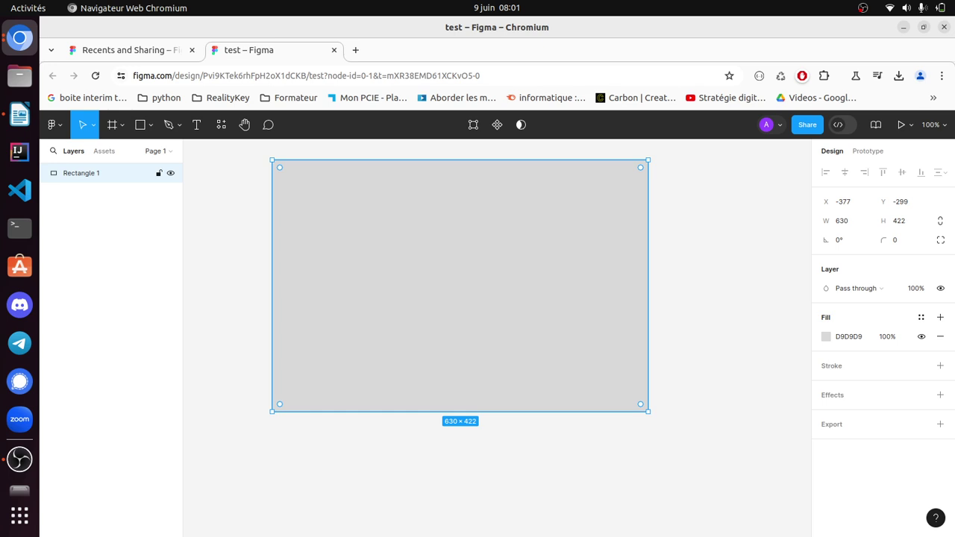
{"action": "key", "text": "Delete"}
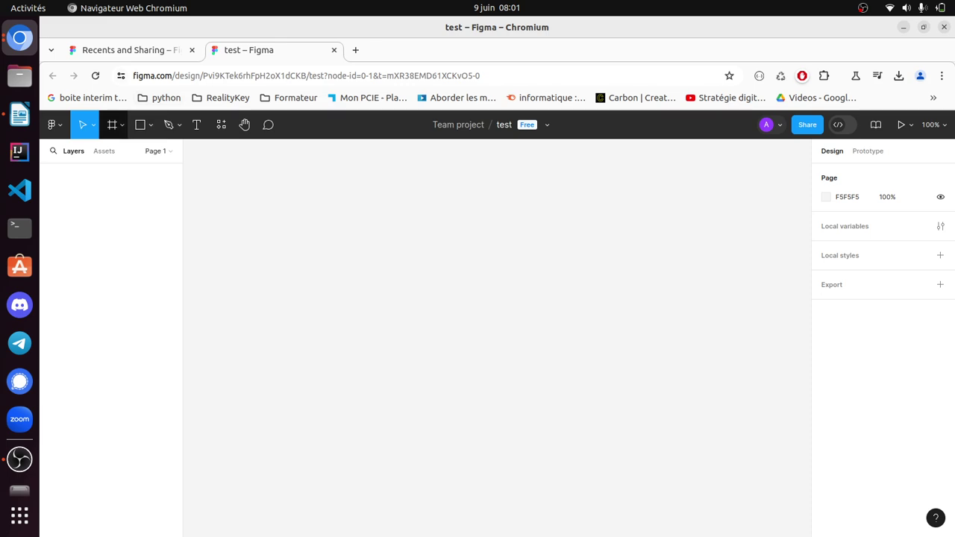
Draw a frame about 193 × 147 in the upper part of the canvas and rename it Home.
{"action": "key", "text": "f"}
{"action": "left_click_drag", "start_coordinate": [238, 185], "coordinate": [354, 273]}
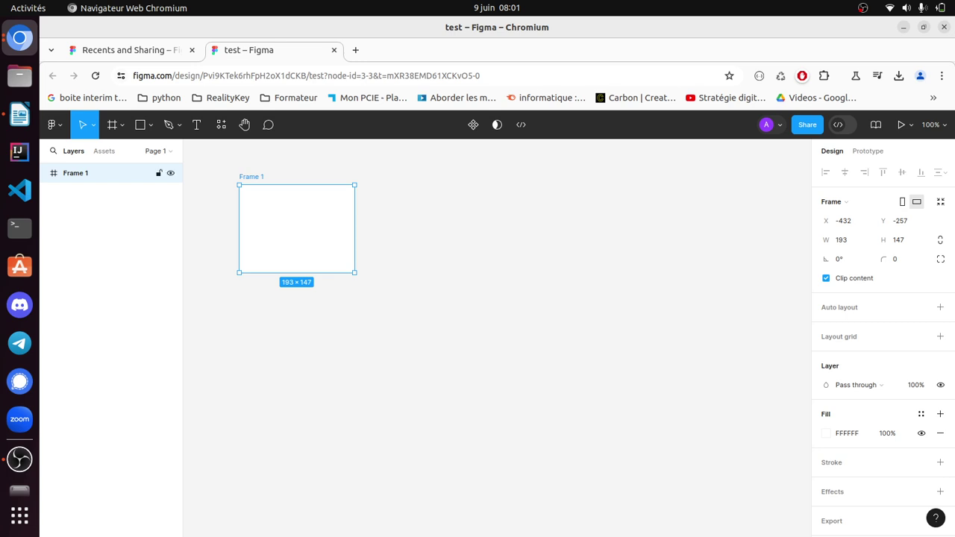
{"action": "key", "text": "ctrl+r"}
{"action": "type", "text": "H"}
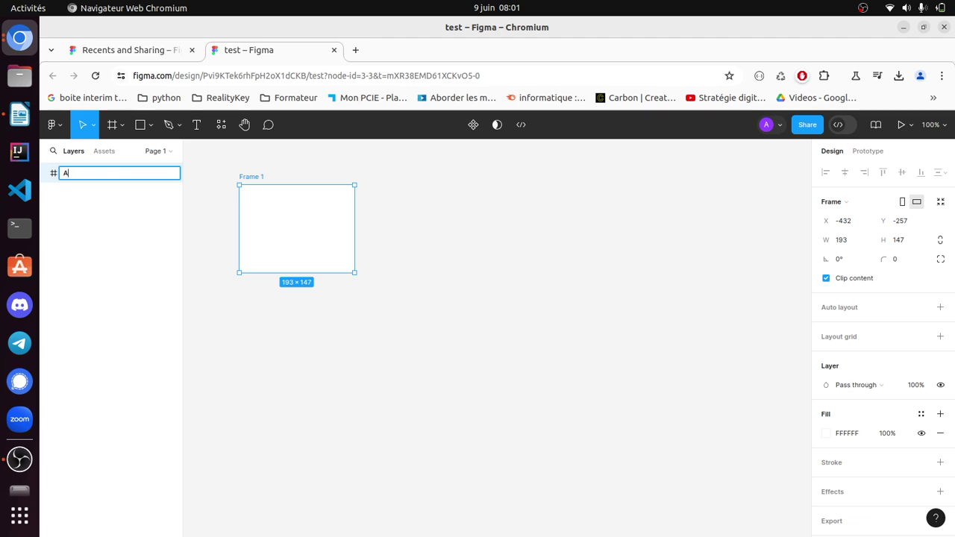
{"action": "key", "text": "BackSpace"}
{"action": "type", "text": "Home"}
{"action": "key", "text": "Return"}
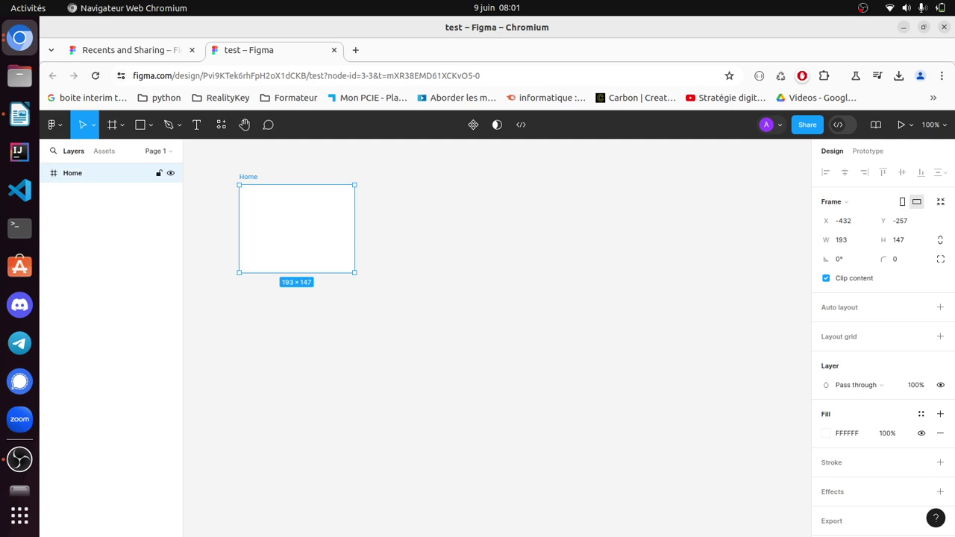
{"action": "left_click", "coordinate": [111, 239]}
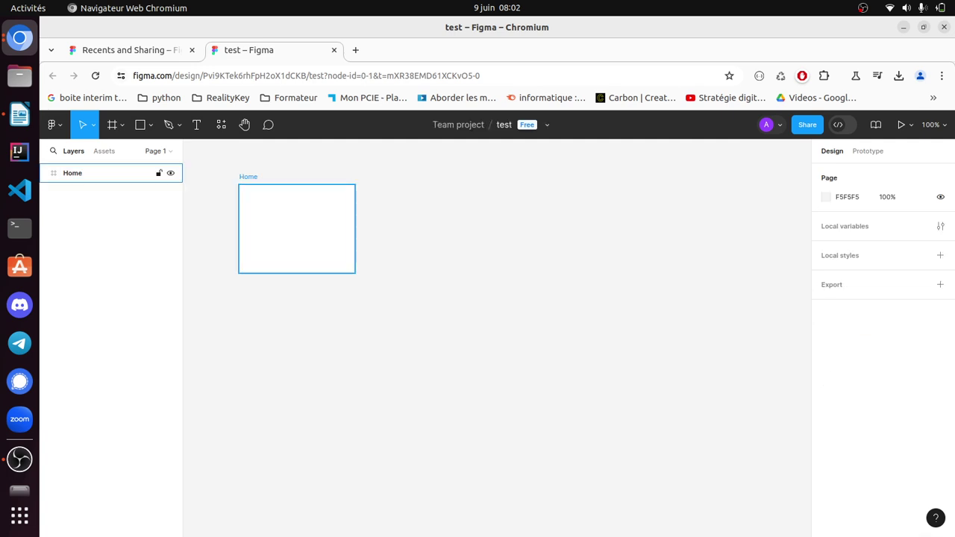
Change the Home frame's fill to the solid dark red 8A1C1C.
{"action": "left_click", "coordinate": [82, 173]}
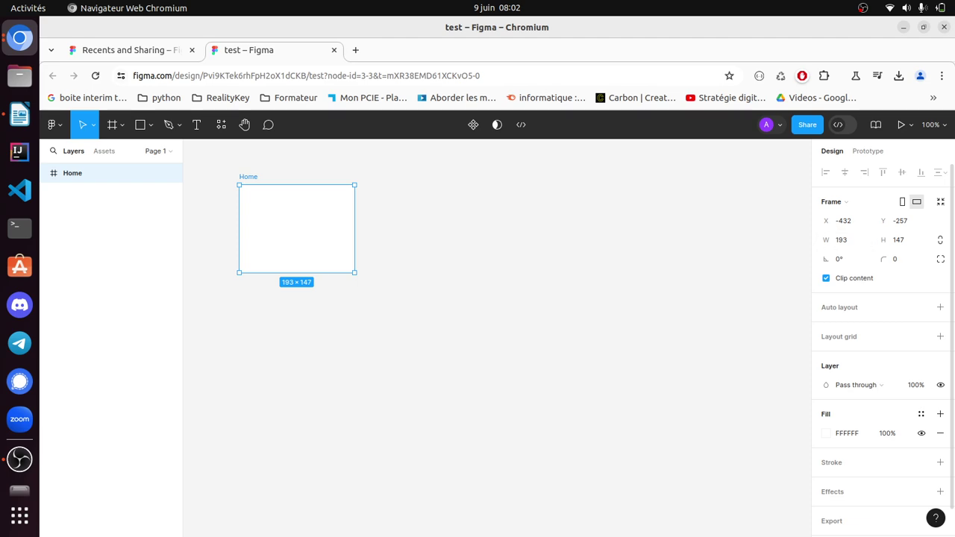
{"action": "left_click", "coordinate": [826, 433]}
{"action": "left_click", "coordinate": [781, 294]}
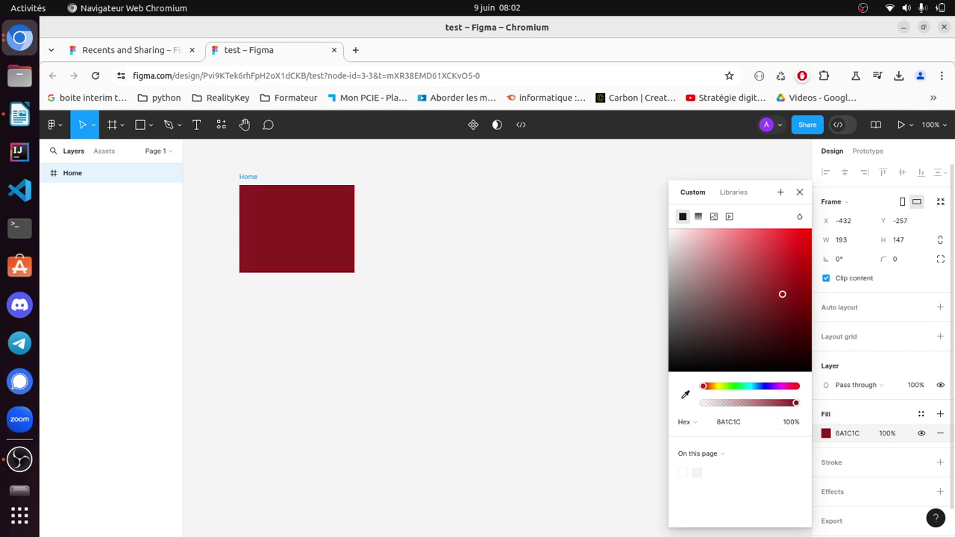
{"action": "left_click", "coordinate": [463, 299]}
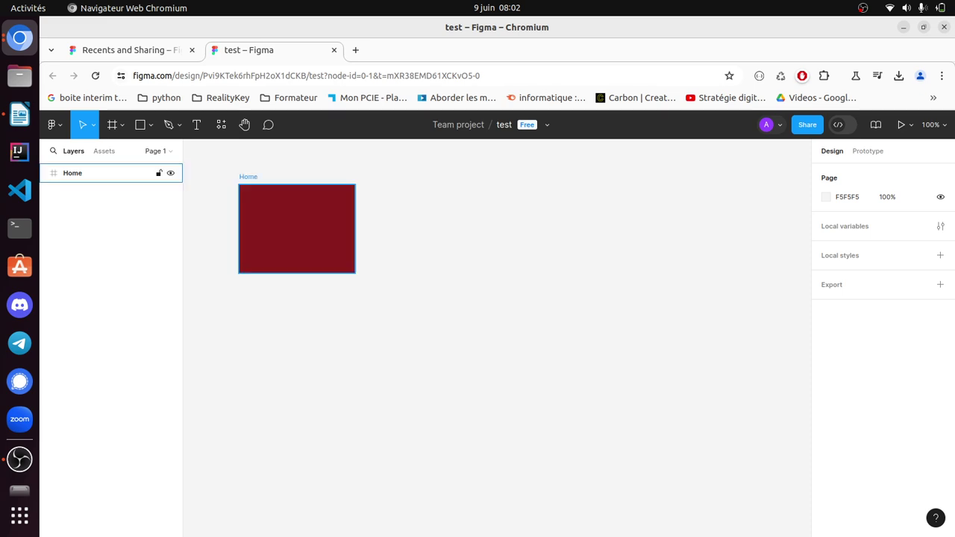
{"action": "left_click", "coordinate": [296, 229]}
{"action": "key", "text": "Escape"}
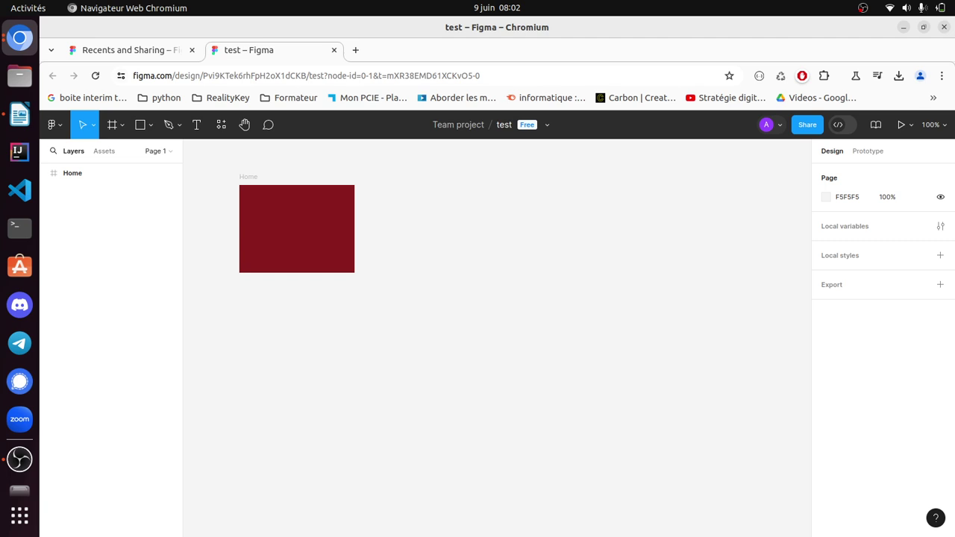
Draw a rectangle about 108 × 84 inside the Home frame, roughly centred.
{"action": "left_click", "coordinate": [150, 125]}
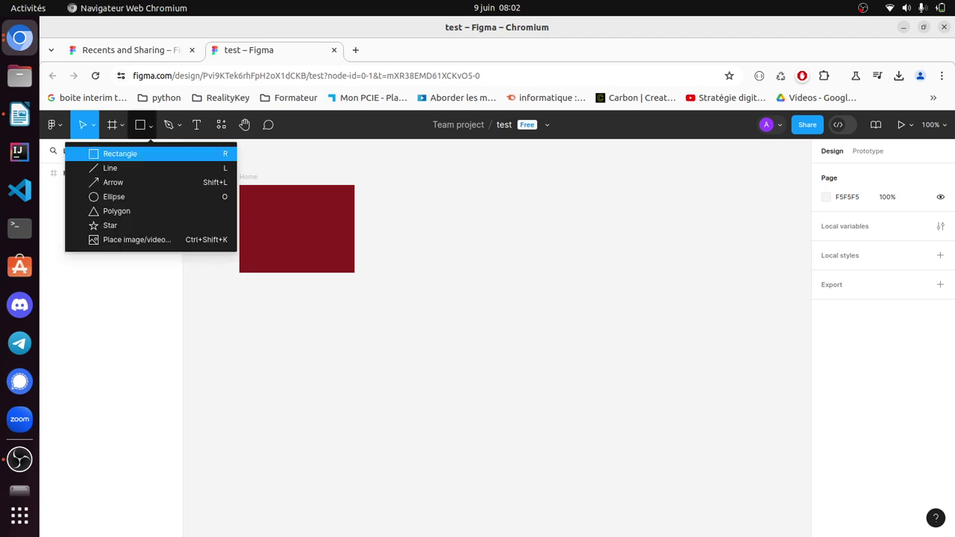
{"action": "key", "text": "r"}
{"action": "mouse_move", "coordinate": [265, 205]}
{"action": "left_mouse_down"}
{"action": "mouse_move", "coordinate": [322, 263]}
{"action": "mouse_move", "coordinate": [330, 255]}
{"action": "left_mouse_up"}
{"action": "key", "text": "Escape"}
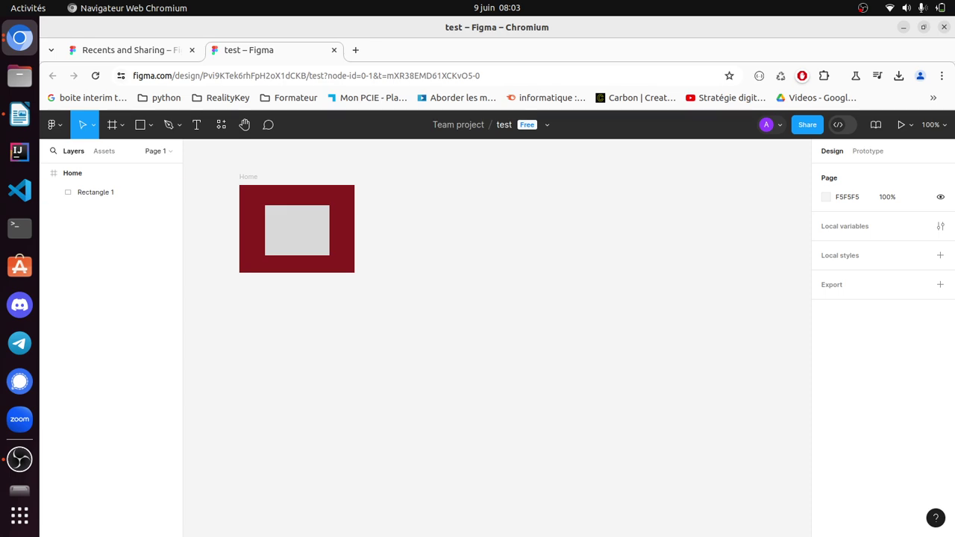
Enlarge the rectangle inside Home towards the frame's upper-left corner to about 143 × 104.
{"action": "left_click", "coordinate": [95, 192]}
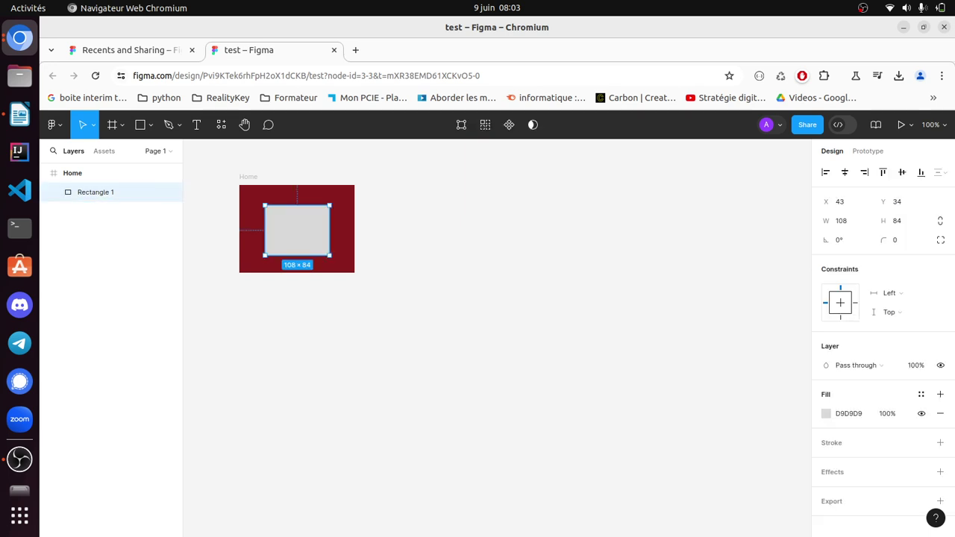
{"action": "left_click_drag", "start_coordinate": [265, 204], "coordinate": [244, 193]}
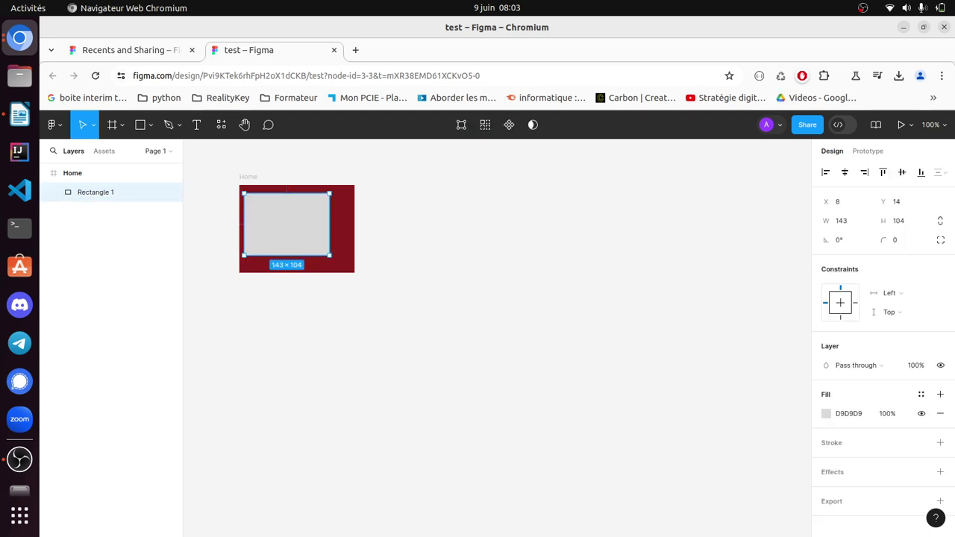
{"action": "key", "text": "Escape"}
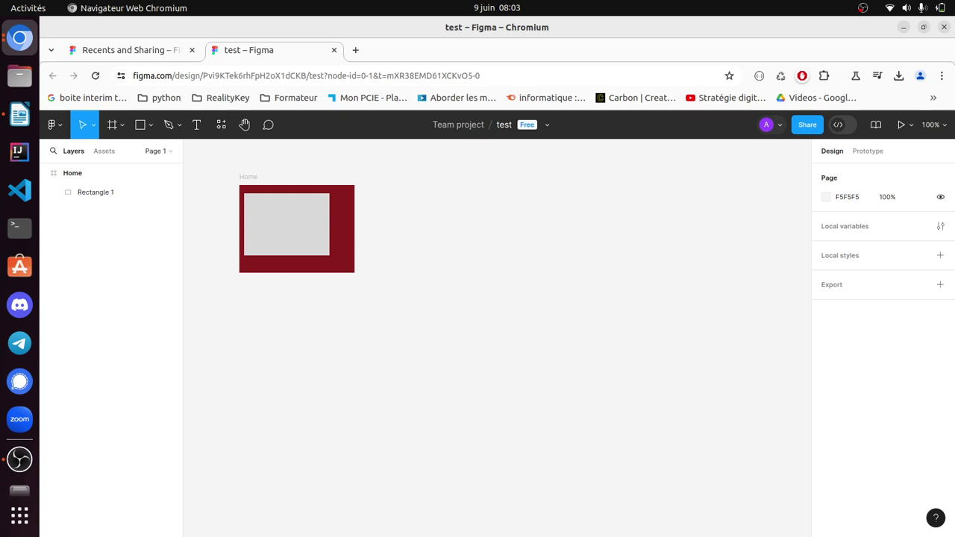
{"action": "right_click", "coordinate": [420, 281]}
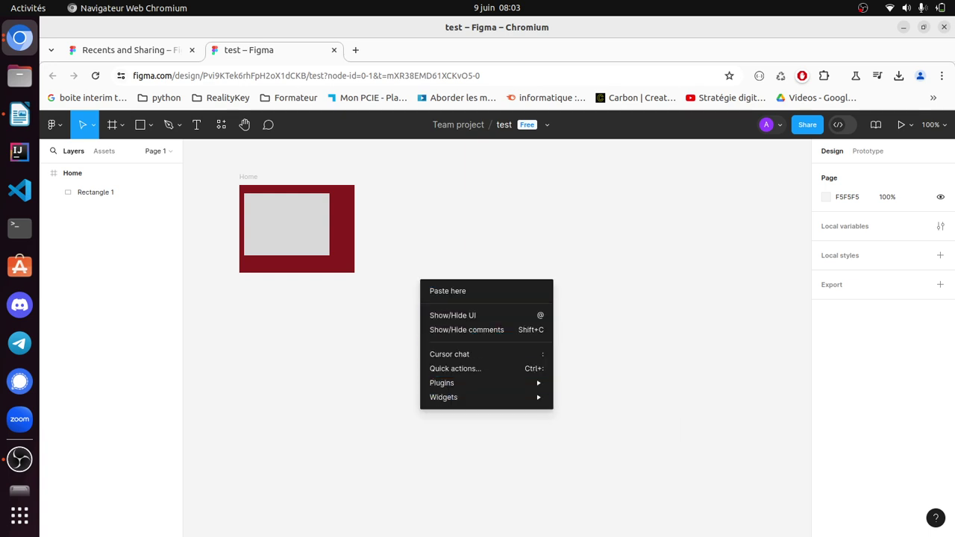
{"action": "key", "text": "Escape"}
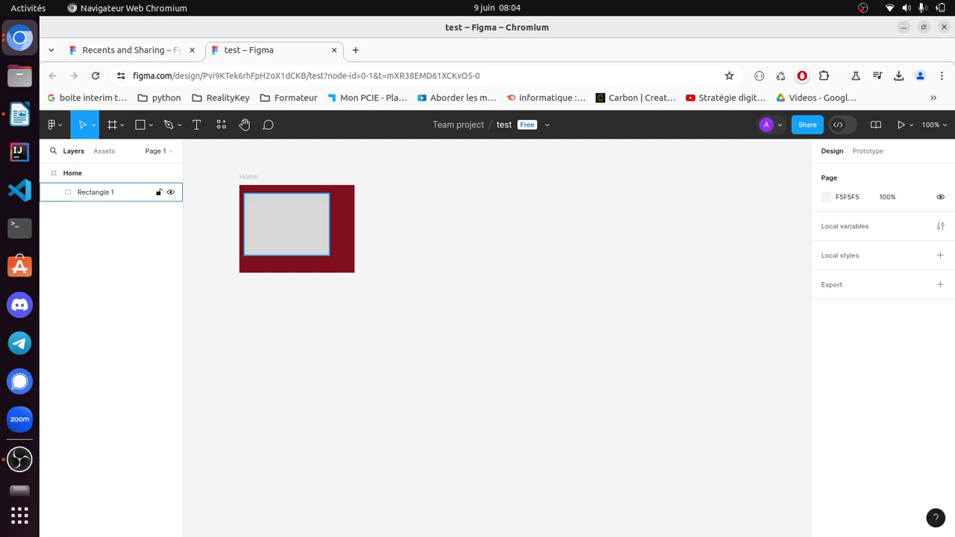
Draw a trial rectangle about 504 × 322 beside the Home frame, outside it, and delete it.
{"action": "left_click", "coordinate": [139, 125]}
{"action": "mouse_move", "coordinate": [391, 185]}
{"action": "left_mouse_down"}
{"action": "mouse_move", "coordinate": [549, 262]}
{"action": "mouse_move", "coordinate": [656, 336]}
{"action": "mouse_move", "coordinate": [692, 377]}
{"action": "left_mouse_up"}
{"action": "key", "text": "Escape"}
{"action": "left_click", "coordinate": [82, 172]}
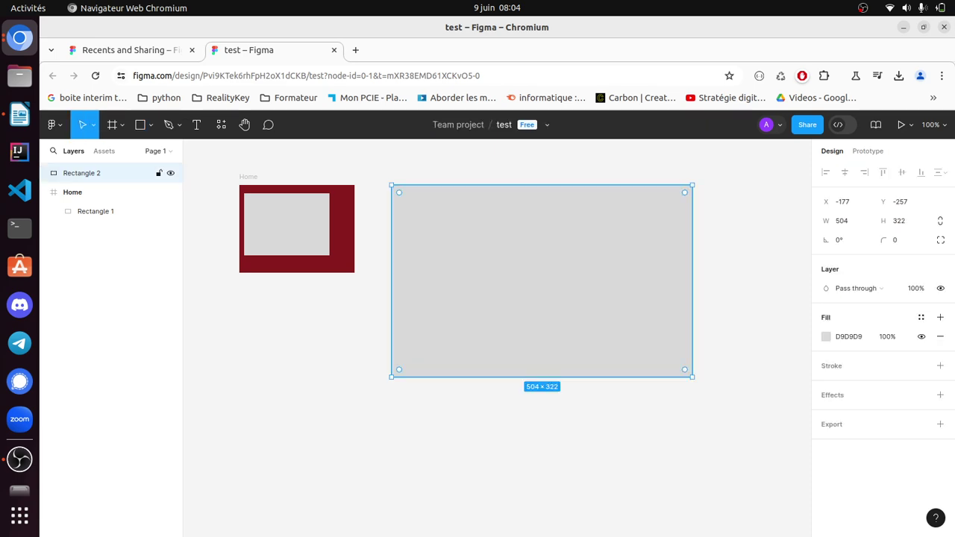
{"action": "key", "text": "Delete"}
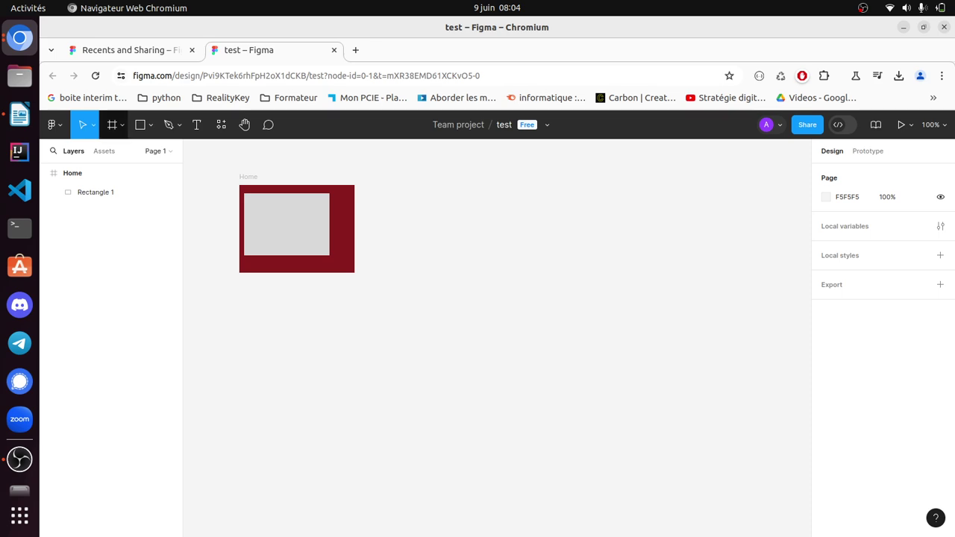
{"action": "key", "text": "f"}
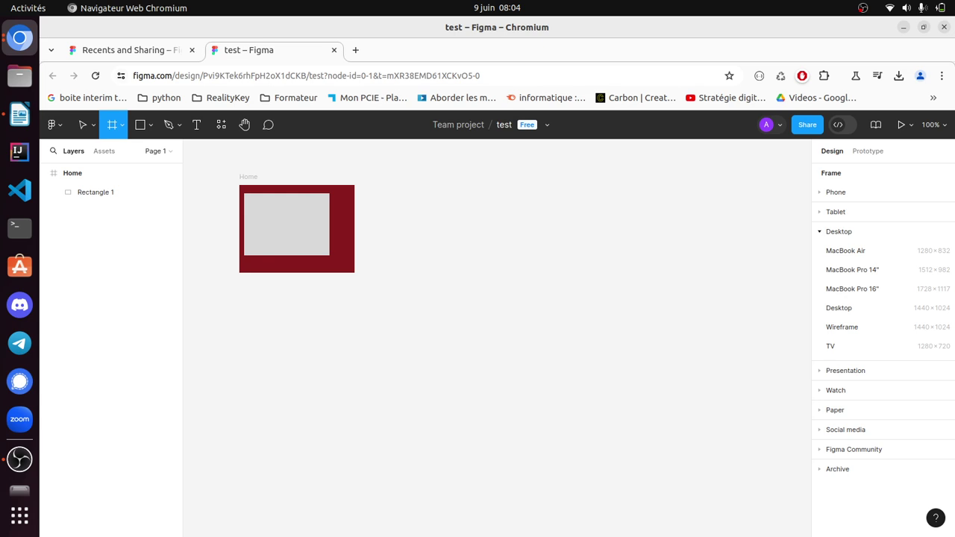
{"action": "left_click", "coordinate": [150, 124]}
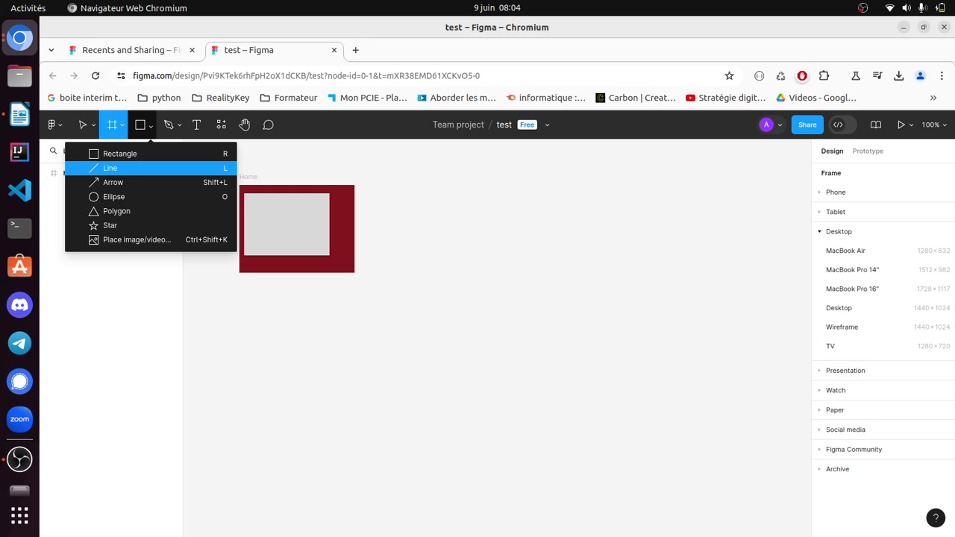
{"action": "key", "text": "Escape"}
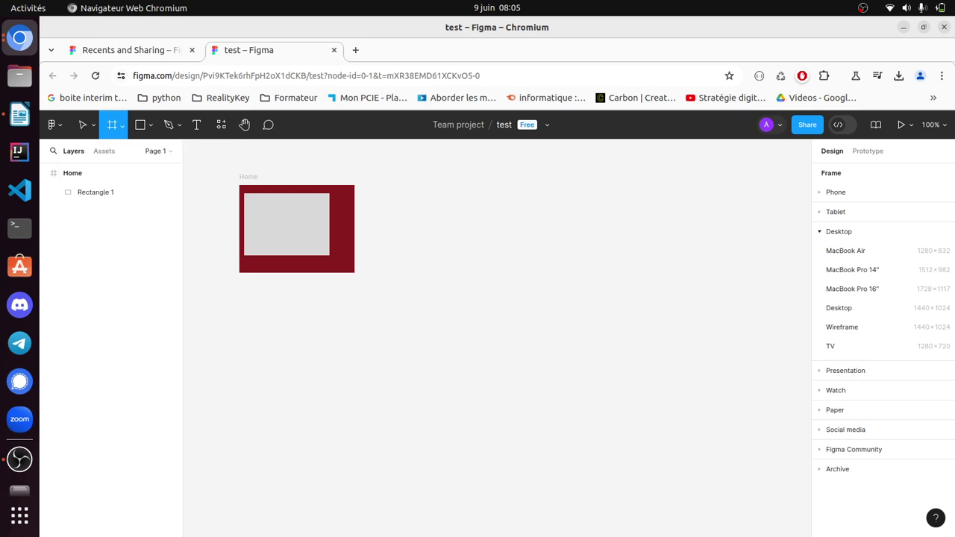
Draw a slice about 344 × 71 on the empty canvas to the right of the Home frame.
{"action": "left_click", "coordinate": [122, 125]}
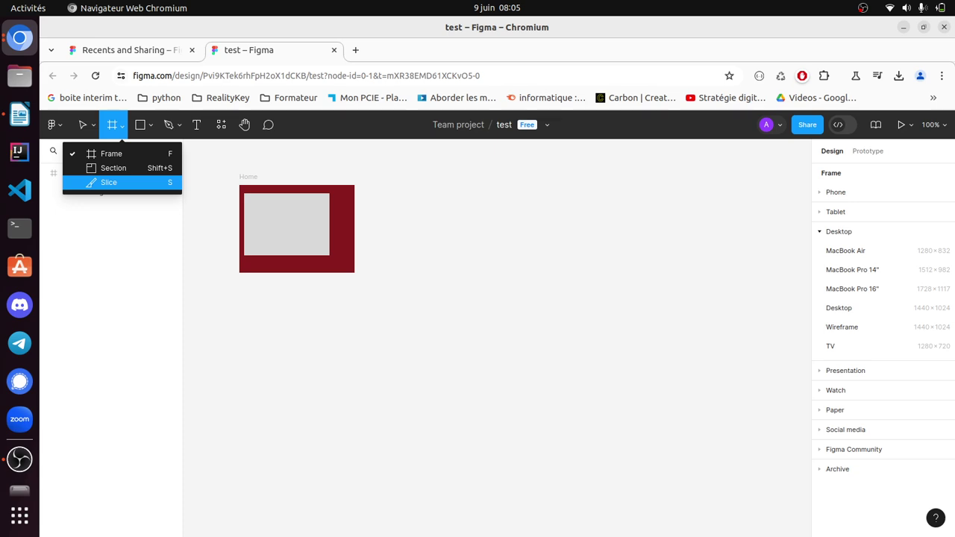
{"action": "left_click", "coordinate": [108, 182]}
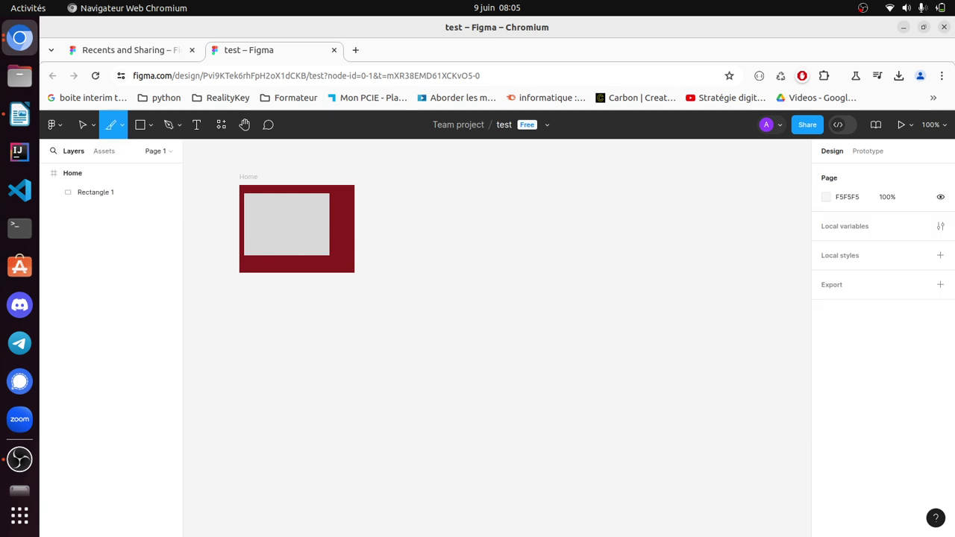
{"action": "mouse_move", "coordinate": [462, 208]}
{"action": "left_mouse_down"}
{"action": "mouse_move", "coordinate": [452, 366]}
{"action": "mouse_move", "coordinate": [667, 251]}
{"action": "left_mouse_up"}
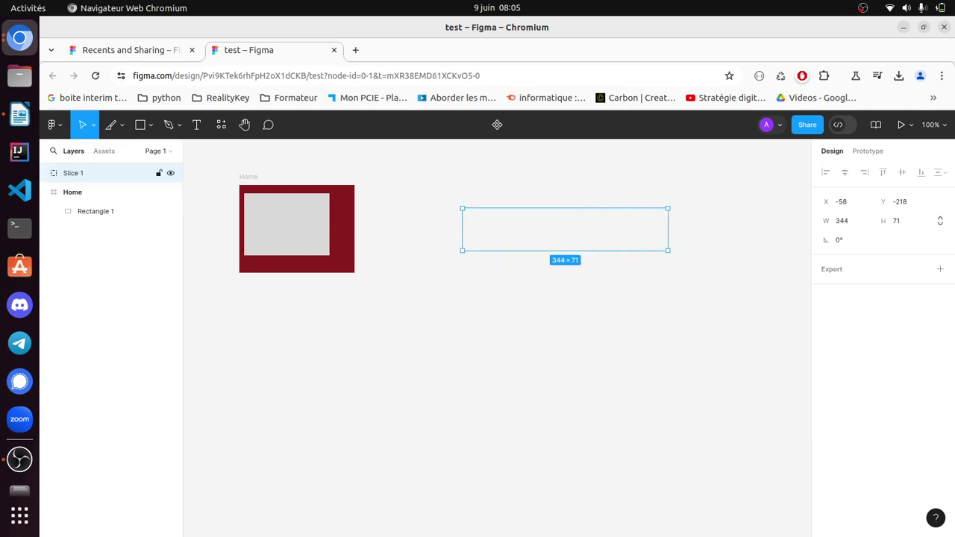
Draw a second slice about 67 × 114 below the first one and delete it.
{"action": "left_click", "coordinate": [110, 125]}
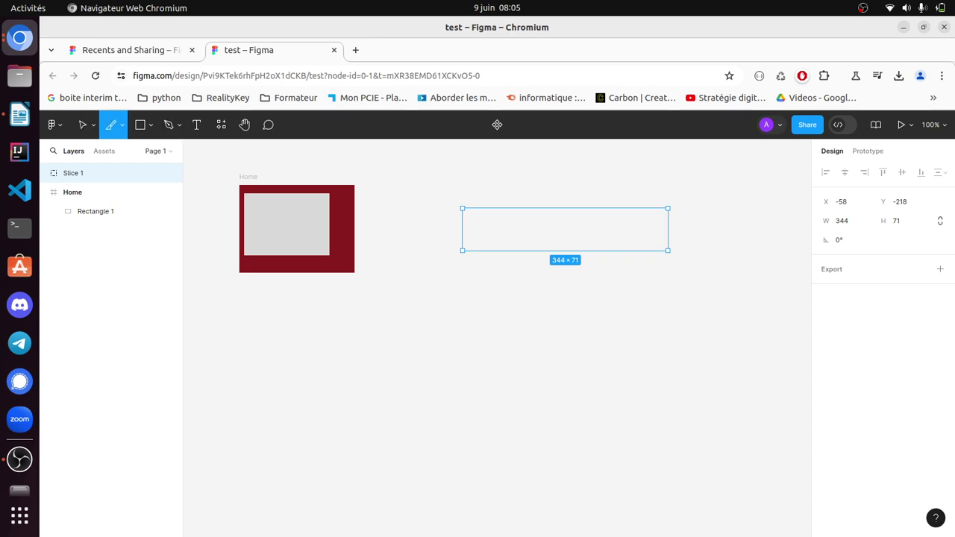
{"action": "left_click_drag", "start_coordinate": [438, 296], "coordinate": [479, 364]}
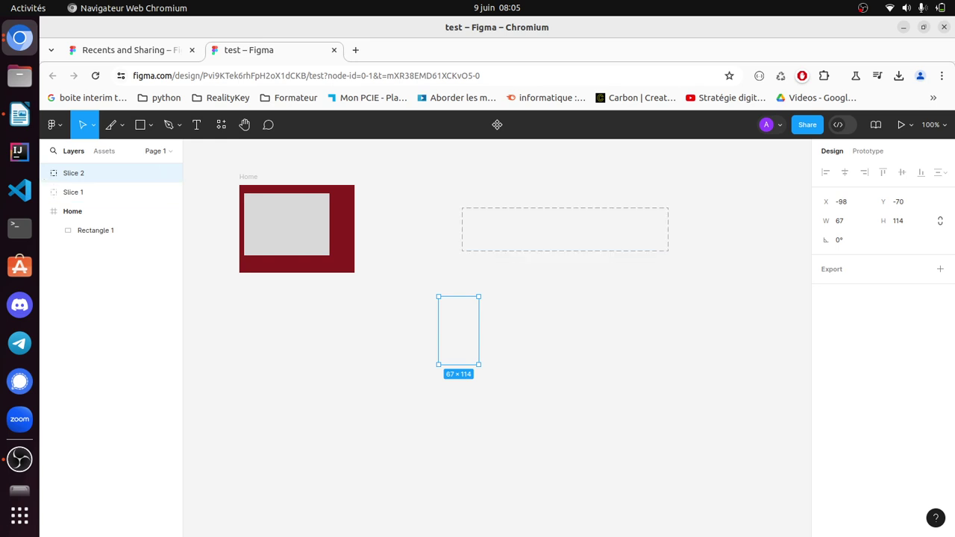
{"action": "key", "text": "Delete"}
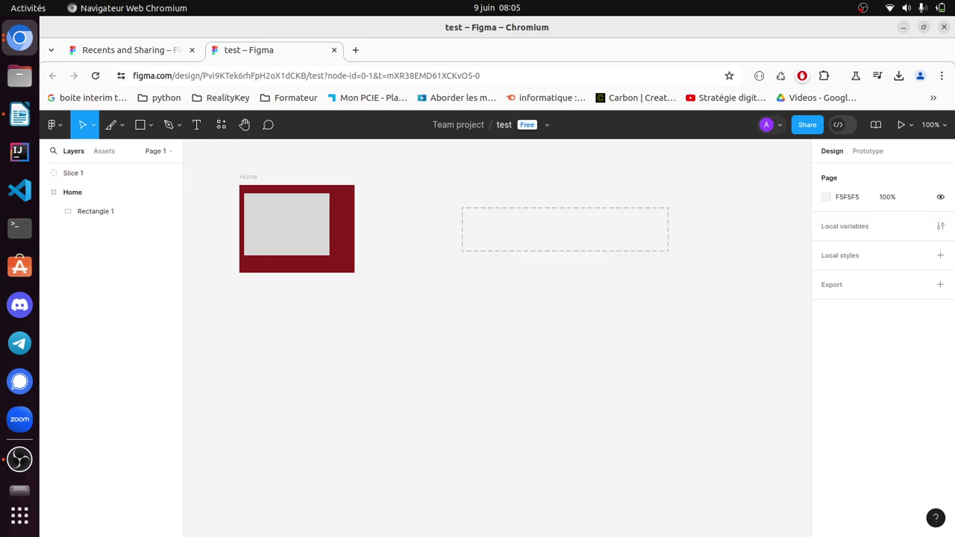
Draw a freeform Pen path with one curve and straight segments, about 249 × 225, overlapping the slice, and finish editing it.
{"action": "left_click", "coordinate": [121, 125]}
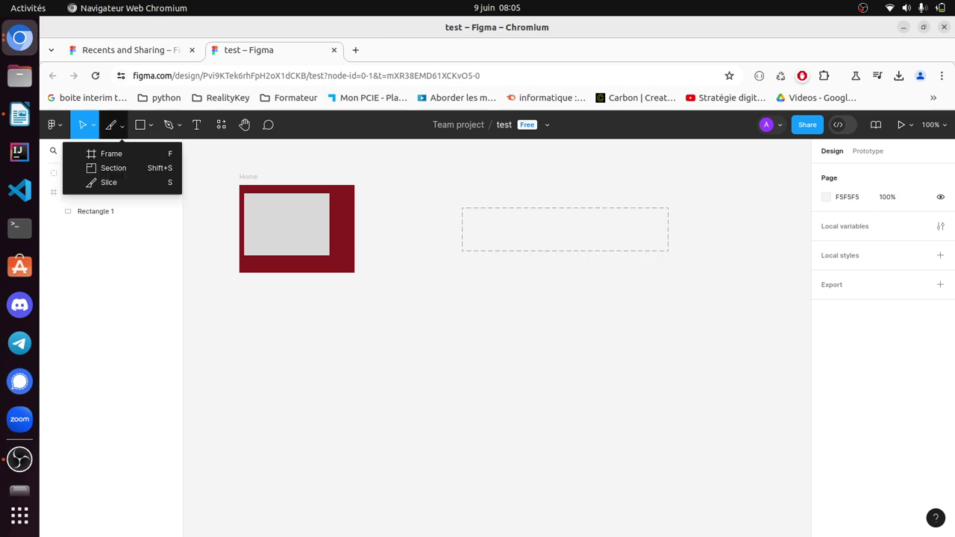
{"action": "left_click", "coordinate": [179, 125]}
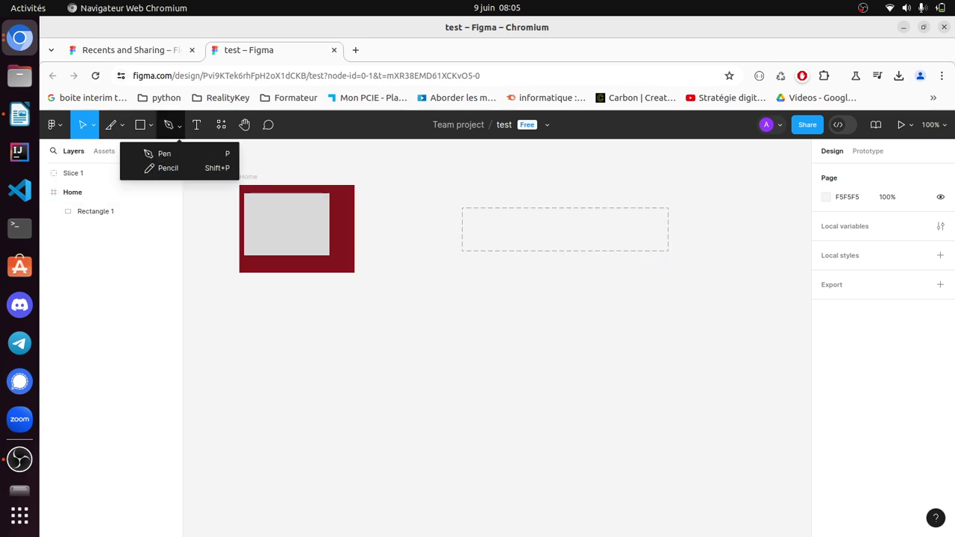
{"action": "left_click", "coordinate": [164, 153]}
{"action": "left_click_drag", "start_coordinate": [498, 204], "coordinate": [354, 446]}
{"action": "left_click", "coordinate": [403, 287]}
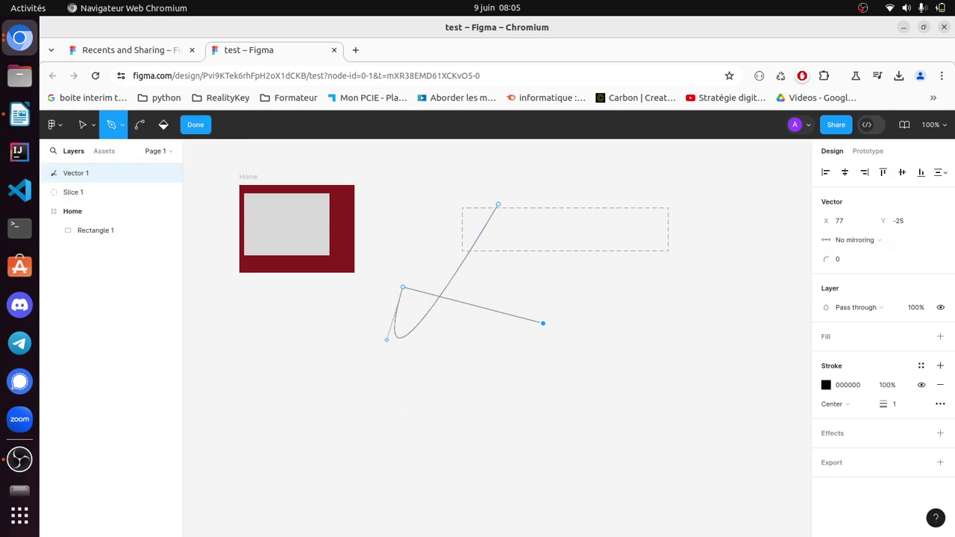
{"action": "left_click_drag", "start_coordinate": [544, 324], "coordinate": [485, 318]}
{"action": "left_click", "coordinate": [123, 124]}
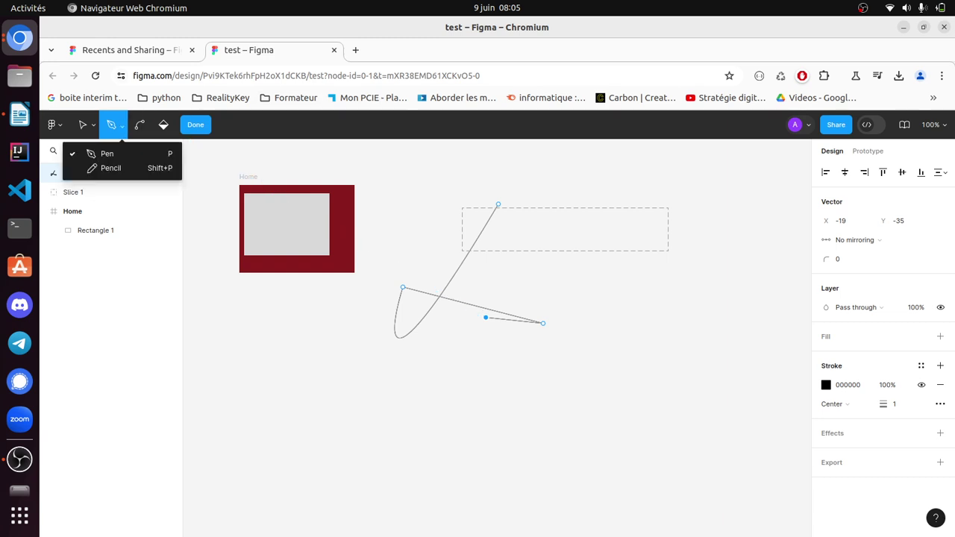
{"action": "left_click", "coordinate": [107, 154]}
{"action": "left_click", "coordinate": [93, 125]}
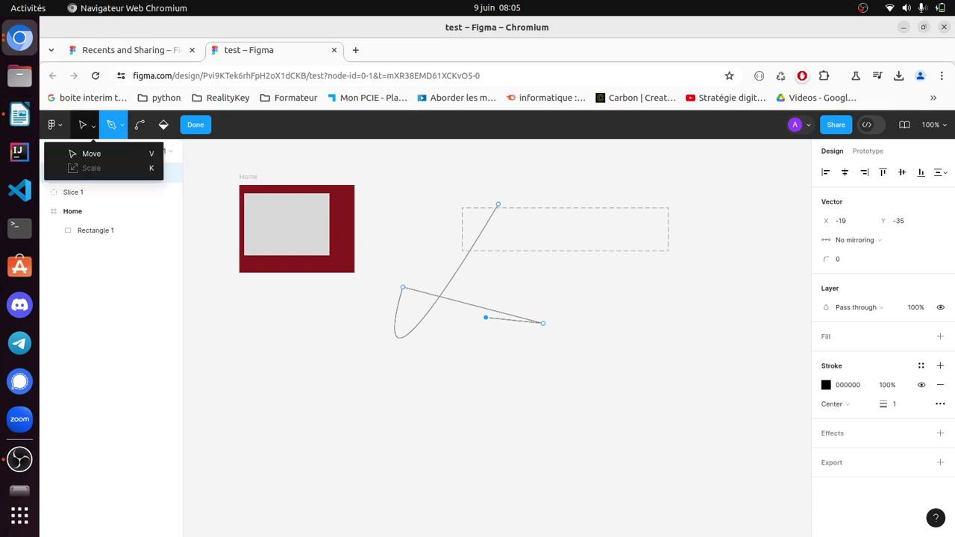
{"action": "left_click", "coordinate": [91, 154]}
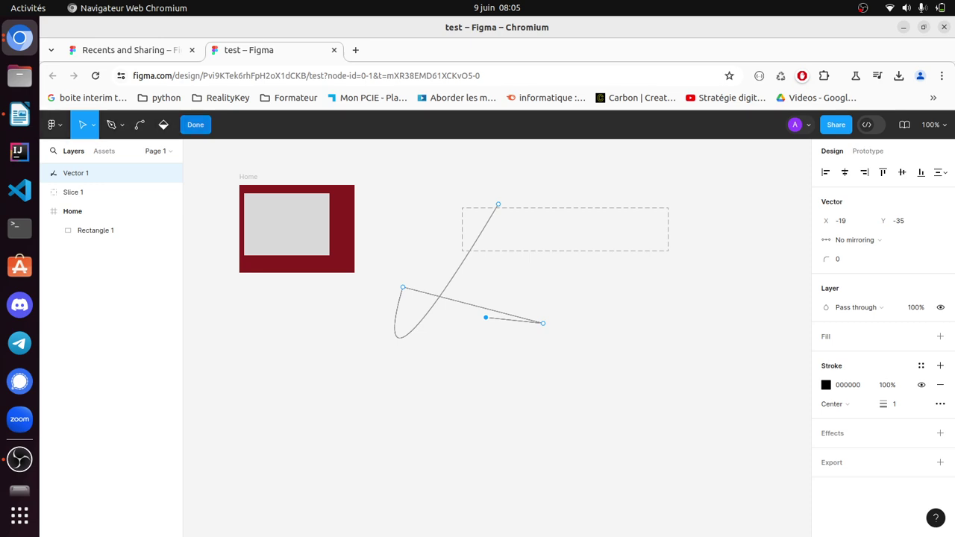
{"action": "left_click", "coordinate": [196, 125]}
Add a text box about 646 × 117 below the Pen path containing "aaaaaaa".
{"action": "key", "text": "t"}
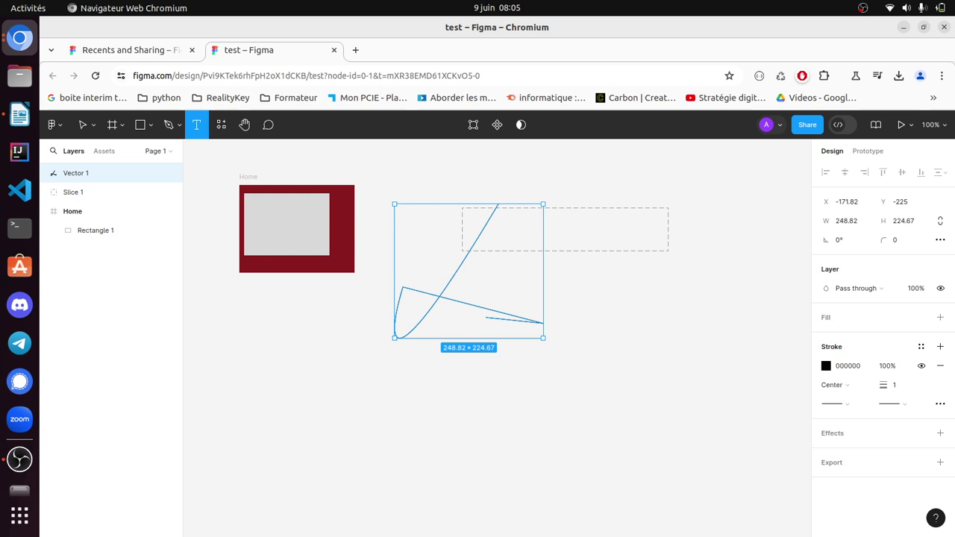
{"action": "left_click_drag", "start_coordinate": [206, 361], "coordinate": [591, 431]}
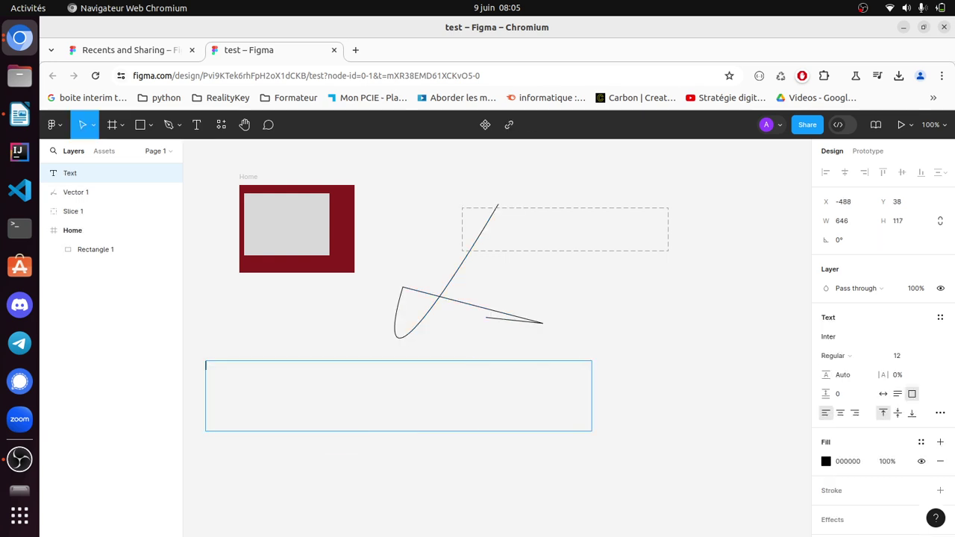
{"action": "type", "text": "aaaaaaa"}
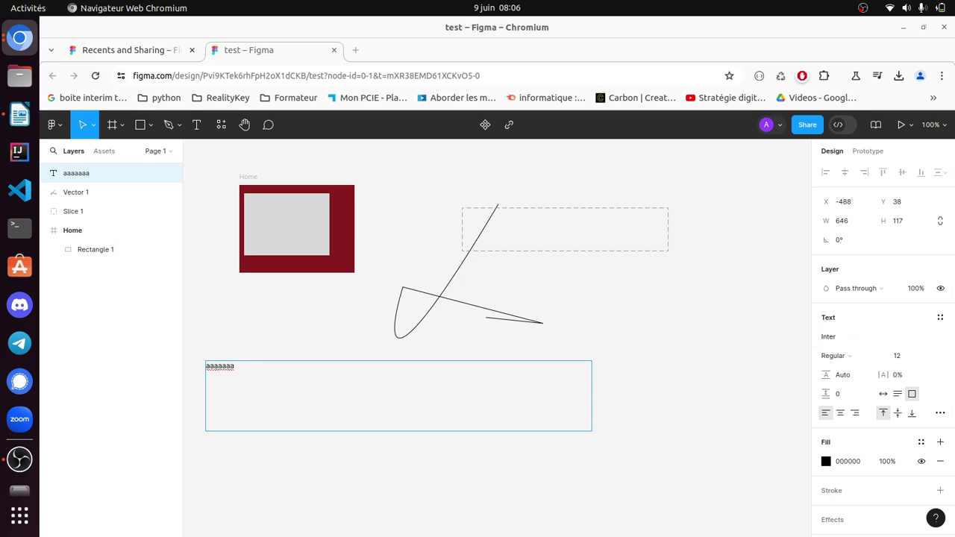
{"action": "key", "text": "Escape"}
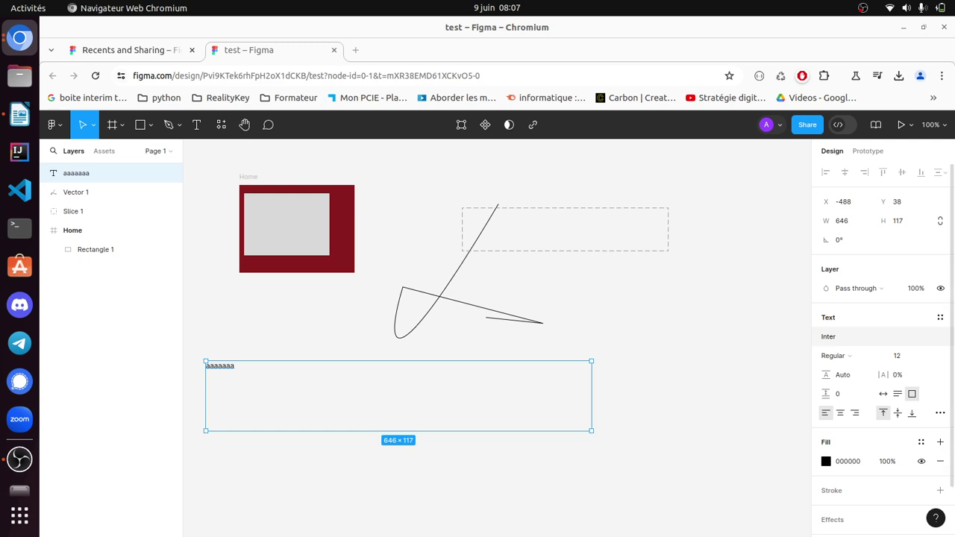
Delete the "aaaaaaa" text, the Pen path and the slice together, keeping only the Home frame and its rectangle.
{"action": "left_click", "coordinate": [96, 250]}
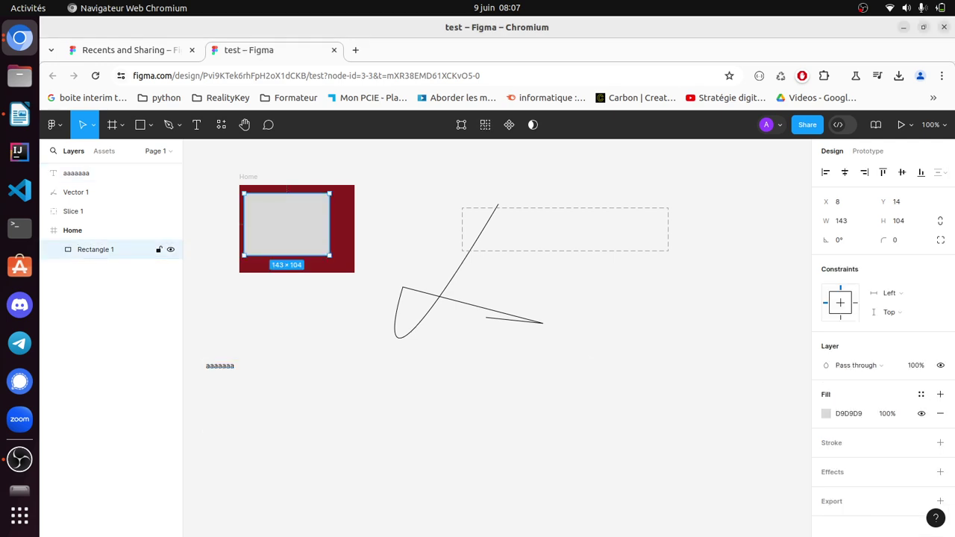
{"action": "left_click", "coordinate": [104, 298]}
{"action": "left_click", "coordinate": [220, 365]}
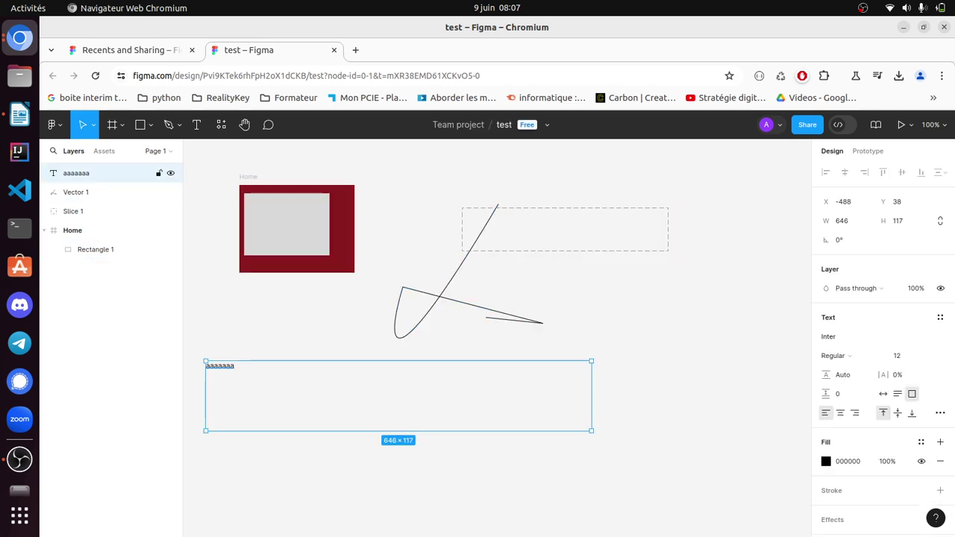
{"action": "left_click", "coordinate": [76, 191], "text": "shift"}
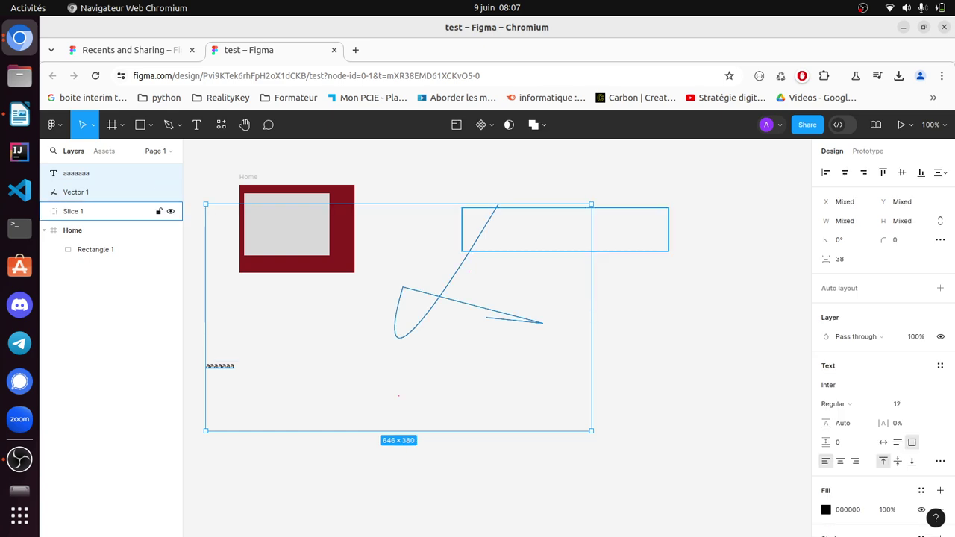
{"action": "left_click", "coordinate": [73, 211], "text": "shift"}
{"action": "key", "text": "Delete"}
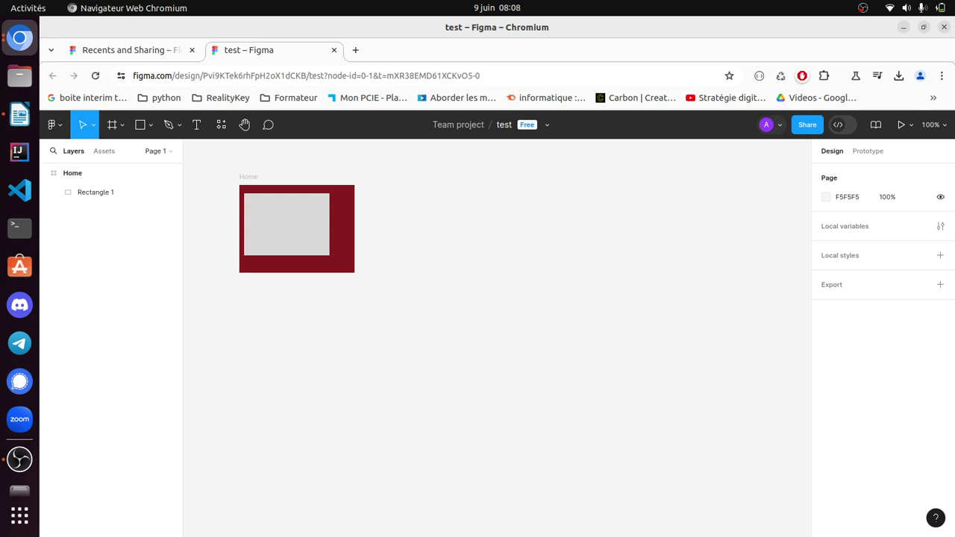
Paste a copy of the Home frame with its rectangle beside the original and clear the selection.
{"action": "left_click", "coordinate": [72, 172]}
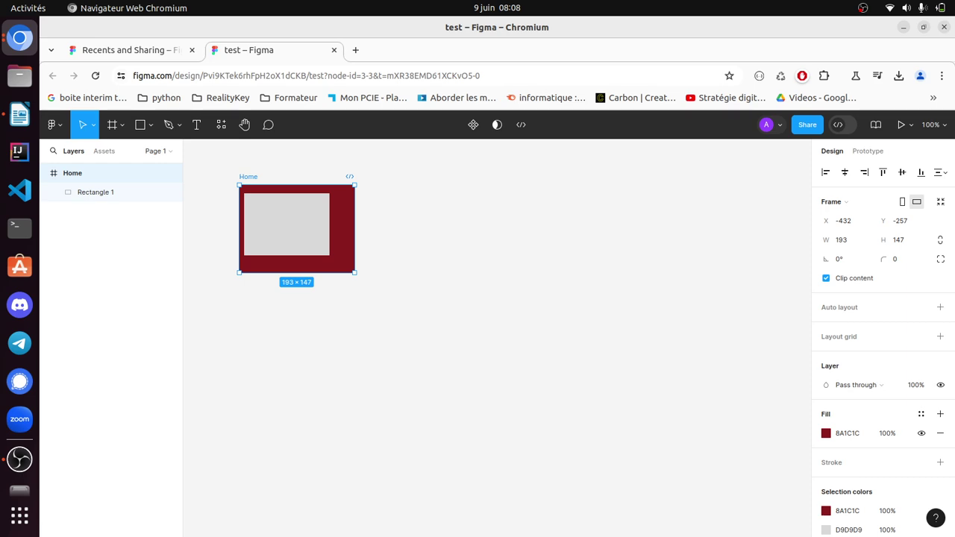
{"action": "key", "text": "Escape"}
{"action": "key", "text": "ctrl+v"}
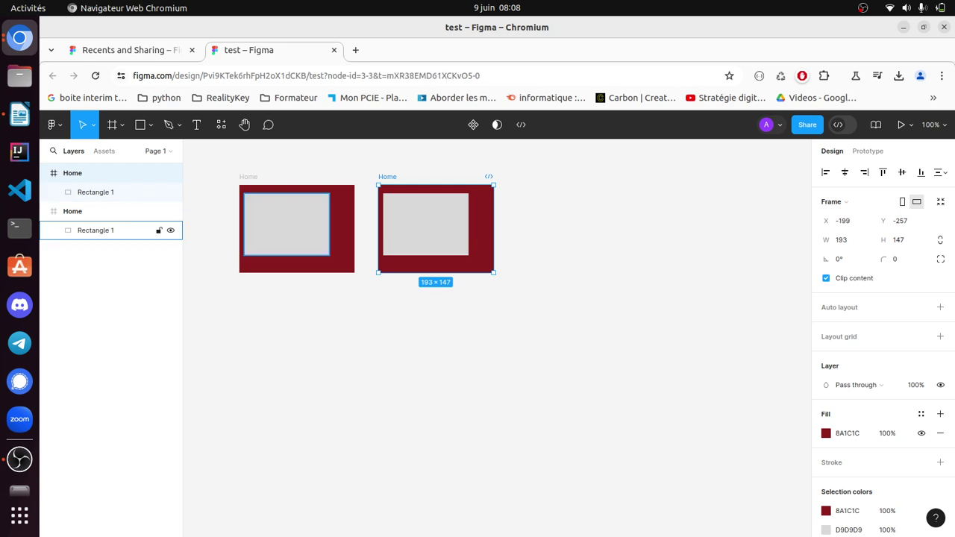
{"action": "left_click", "coordinate": [95, 230]}
{"action": "key", "text": "Escape"}
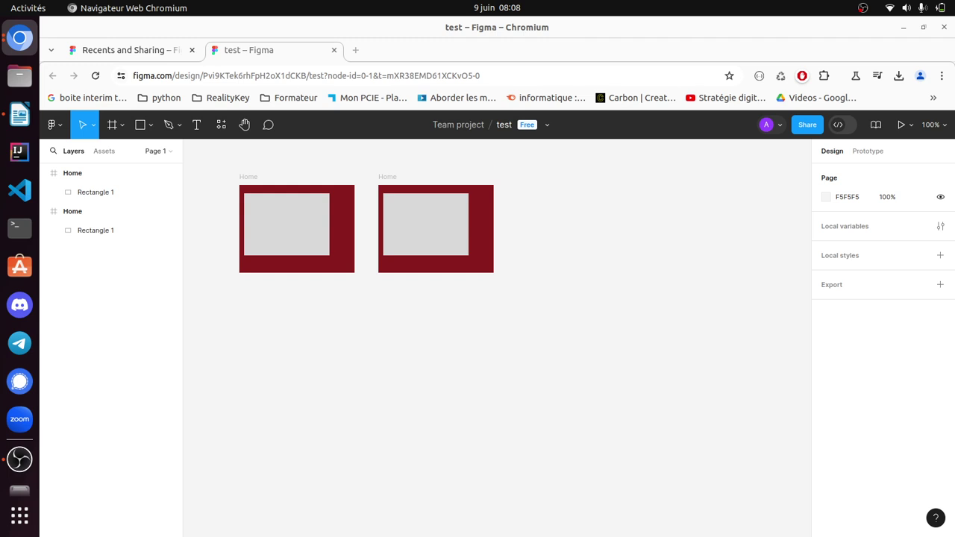
Place a 100 × 100 frame on the canvas just below the copied Home frame's lower-right corner.
{"action": "key", "text": "f"}
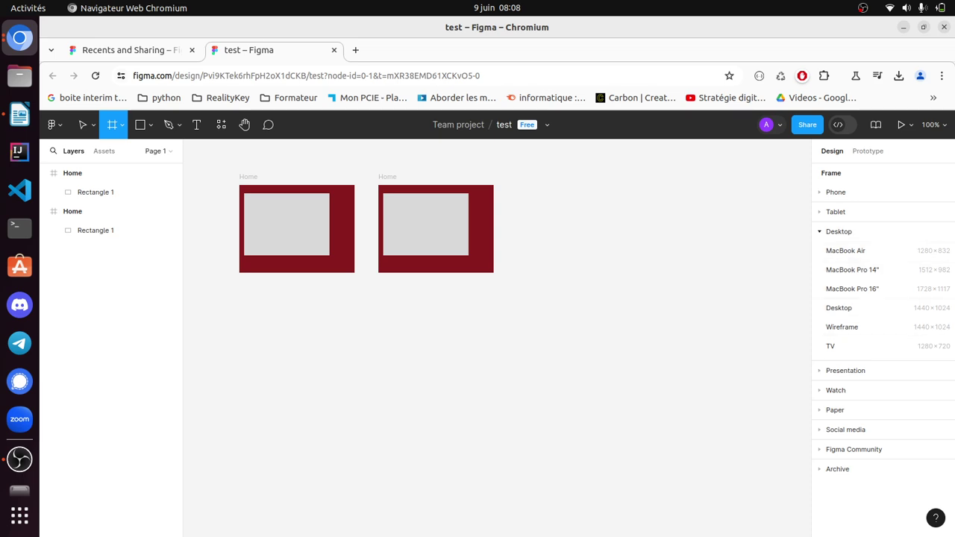
{"action": "left_click", "coordinate": [486, 285]}
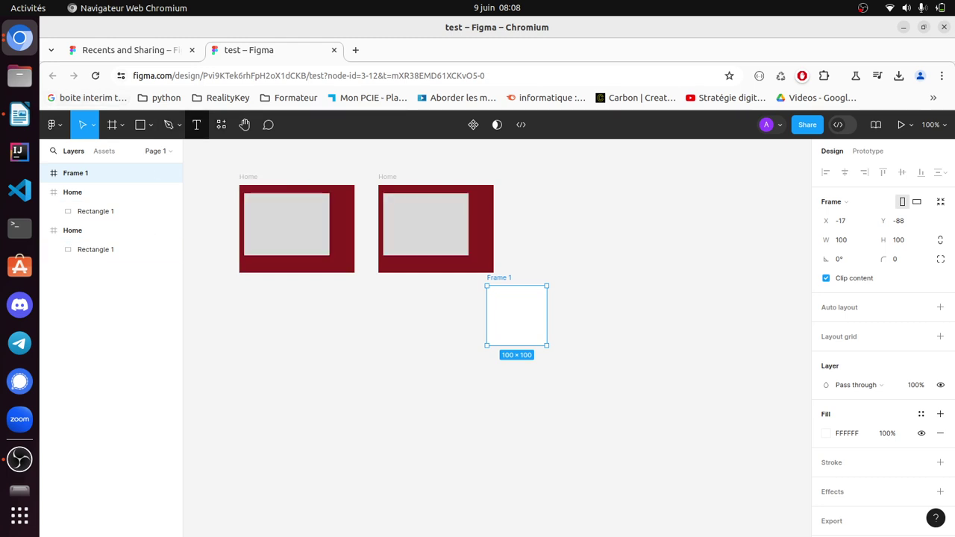
Add the text "tititit" near the upper-left corner of the rectangle in the original Home frame.
{"action": "left_click", "coordinate": [196, 124]}
{"action": "left_click", "coordinate": [250, 205]}
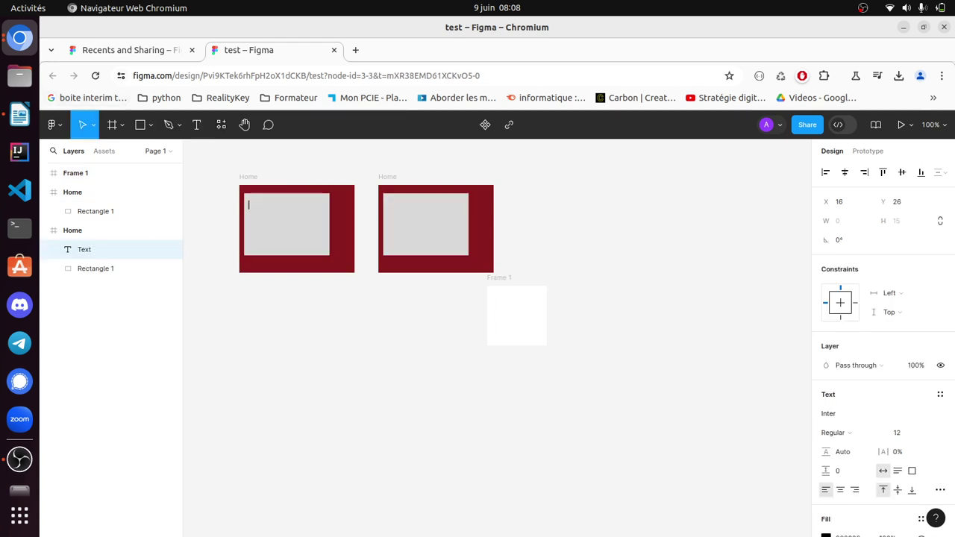
{"action": "type", "text": "tititit"}
{"action": "key", "text": "Escape"}
Create a prototype connection from the "tititit" text to the copied Home frame, using On click, Navigate to and Instant.
{"action": "left_click", "coordinate": [96, 269]}
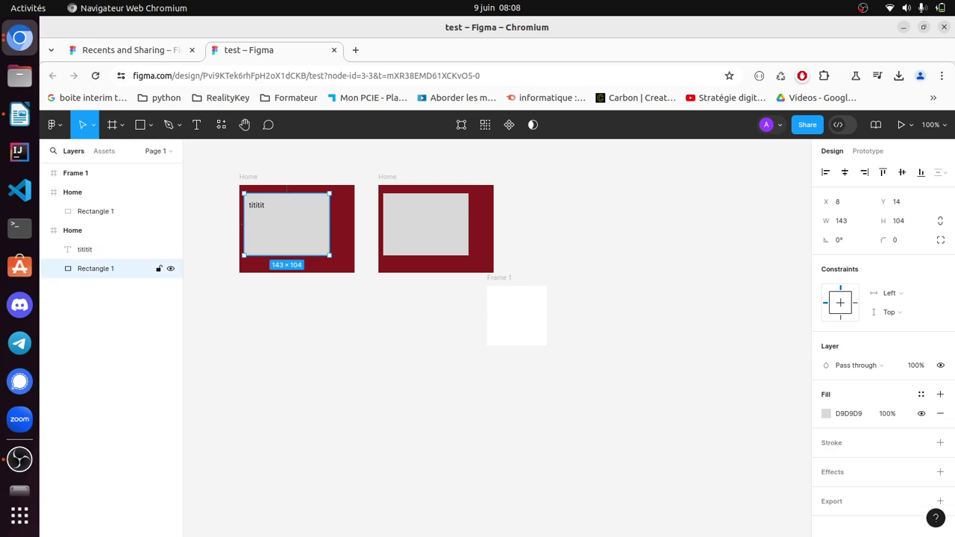
{"action": "left_click", "coordinate": [867, 151]}
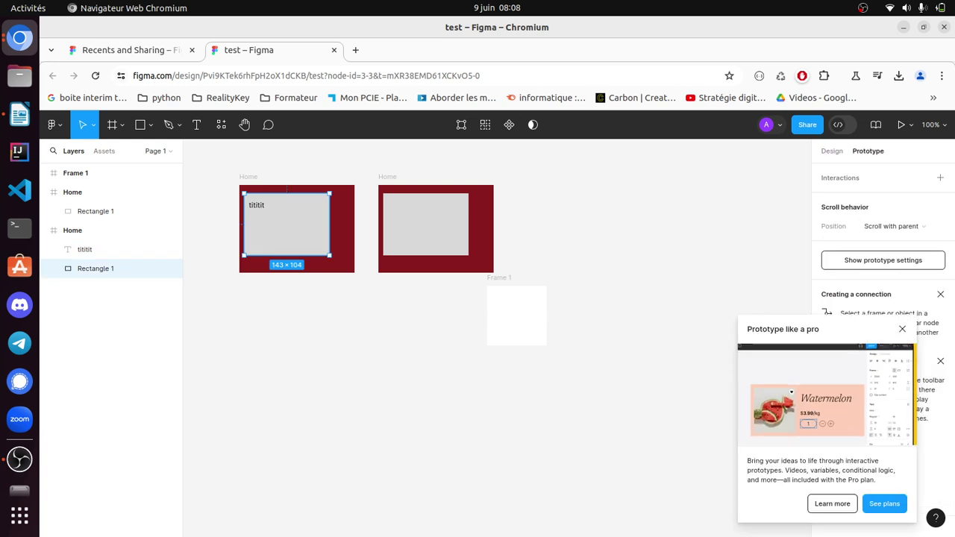
{"action": "left_click", "coordinate": [84, 249]}
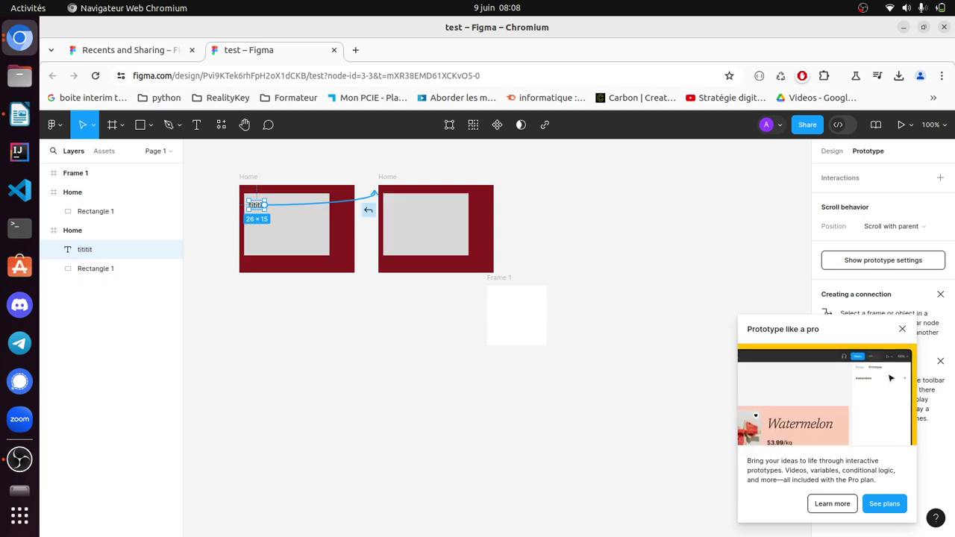
{"action": "left_click_drag", "start_coordinate": [264, 204], "coordinate": [384, 216]}
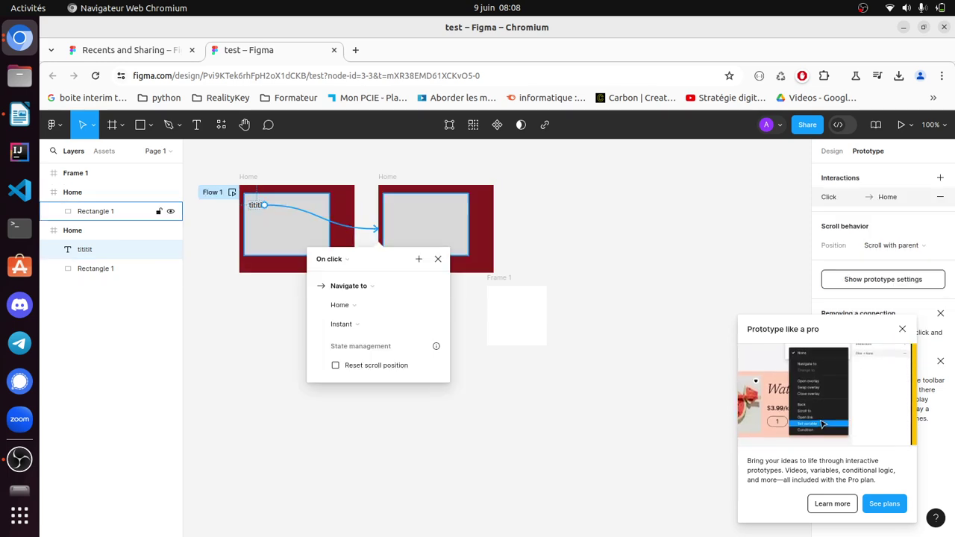
{"action": "key", "text": "Escape"}
{"action": "key", "text": "Escape"}
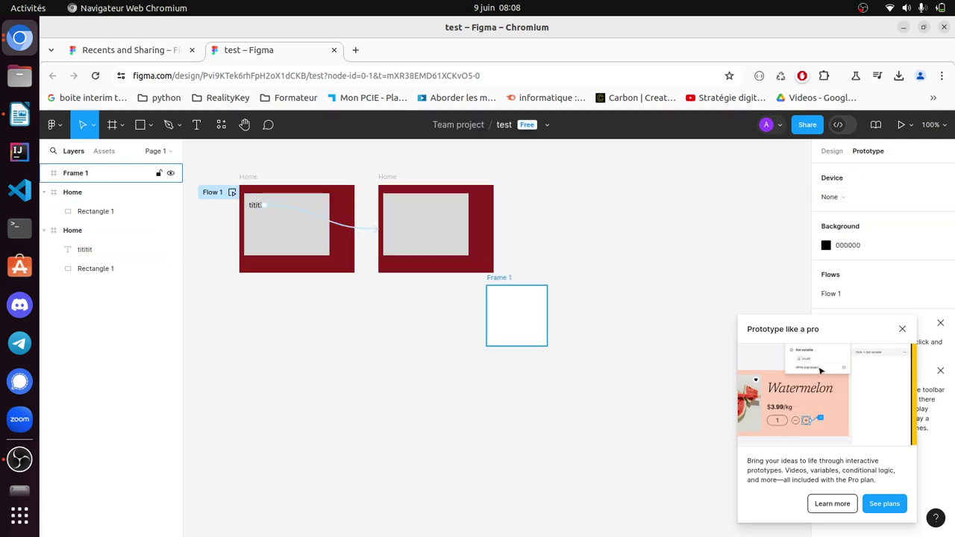
Rename the copied Home frame, the one without the text layer, as "te" and clear the selection.
{"action": "double_click", "coordinate": [72, 192]}
{"action": "type", "text": "te"}
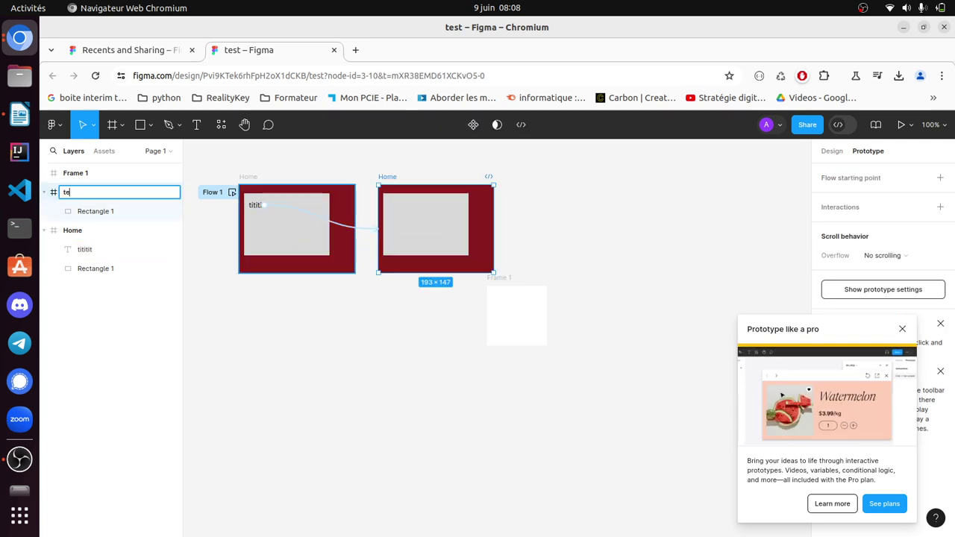
{"action": "key", "text": "Return"}
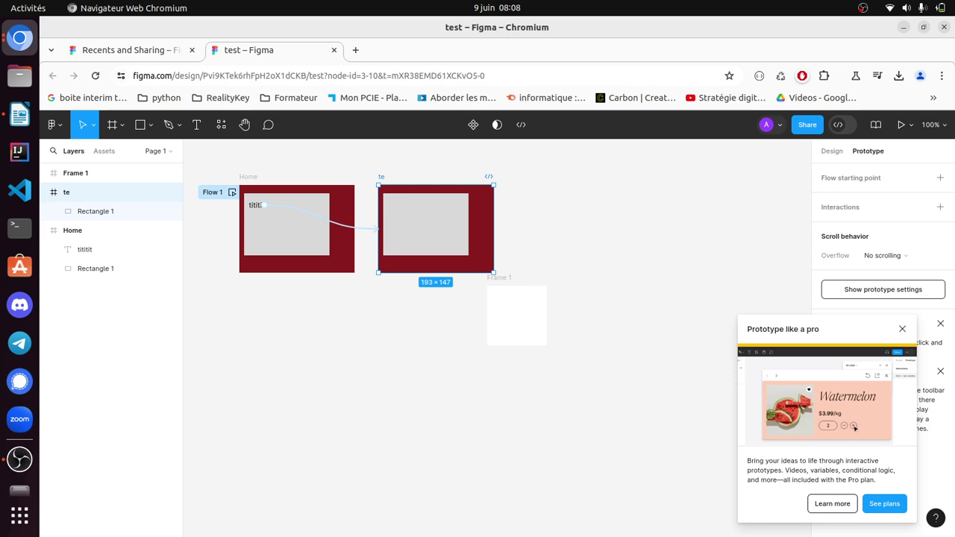
{"action": "key", "text": "Escape"}
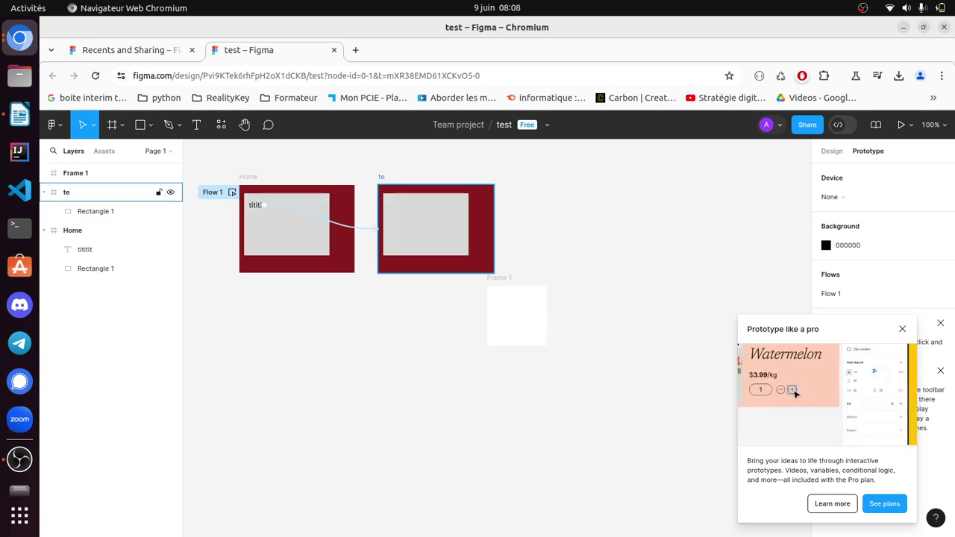
Rename the empty 100 × 100 frame as "fff" and clear the selection.
{"action": "double_click", "coordinate": [76, 172]}
{"action": "type", "text": "fff"}
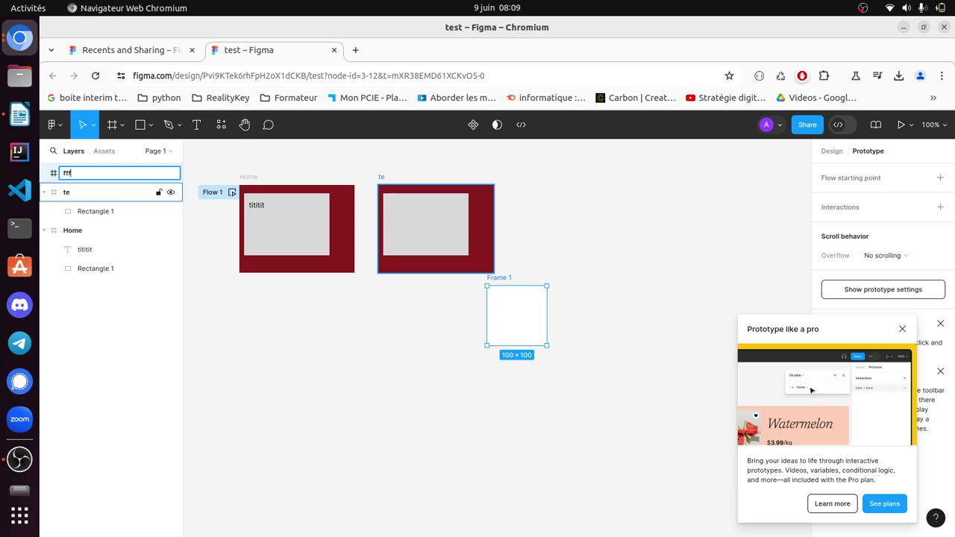
{"action": "key", "text": "Return"}
{"action": "key", "text": "Escape"}
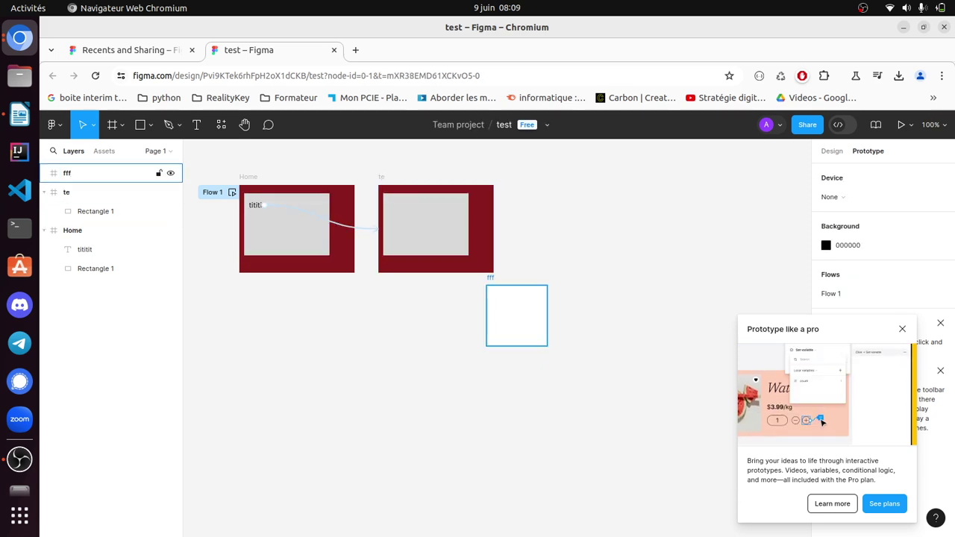
Collapse the te frame's layers and delete the empty 100 × 100 frame below it.
{"action": "left_click", "coordinate": [44, 192]}
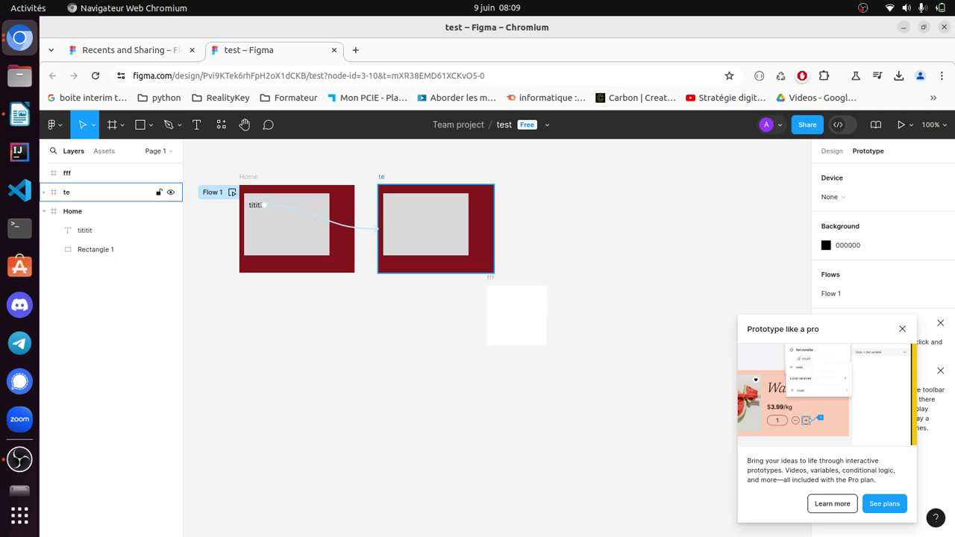
{"action": "left_click", "coordinate": [104, 192]}
{"action": "left_click", "coordinate": [104, 173]}
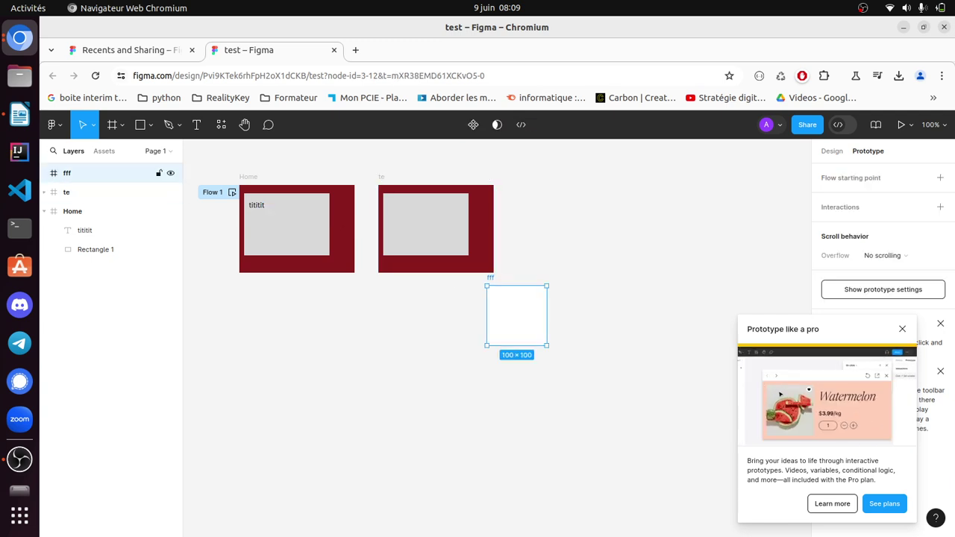
{"action": "left_click", "coordinate": [105, 191]}
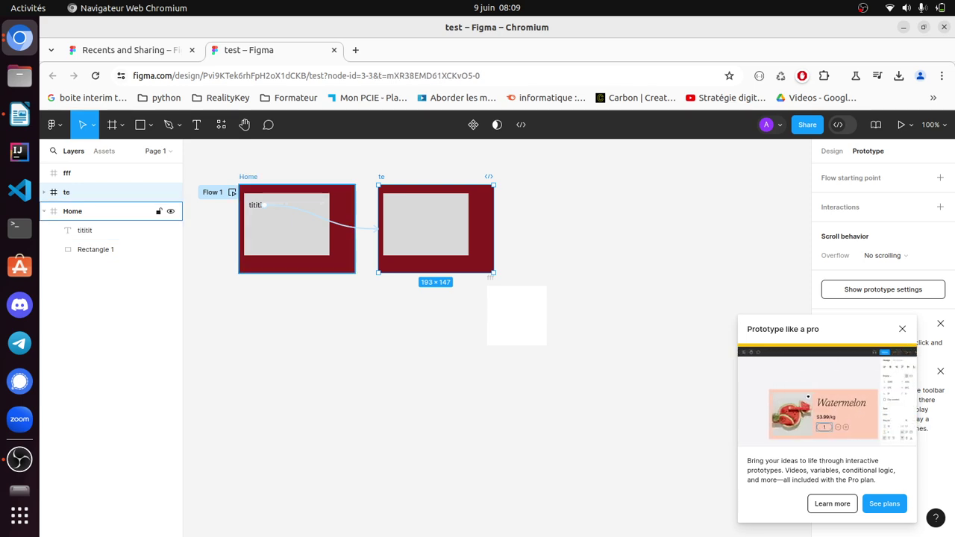
{"action": "left_click", "coordinate": [104, 211]}
{"action": "left_click", "coordinate": [104, 172]}
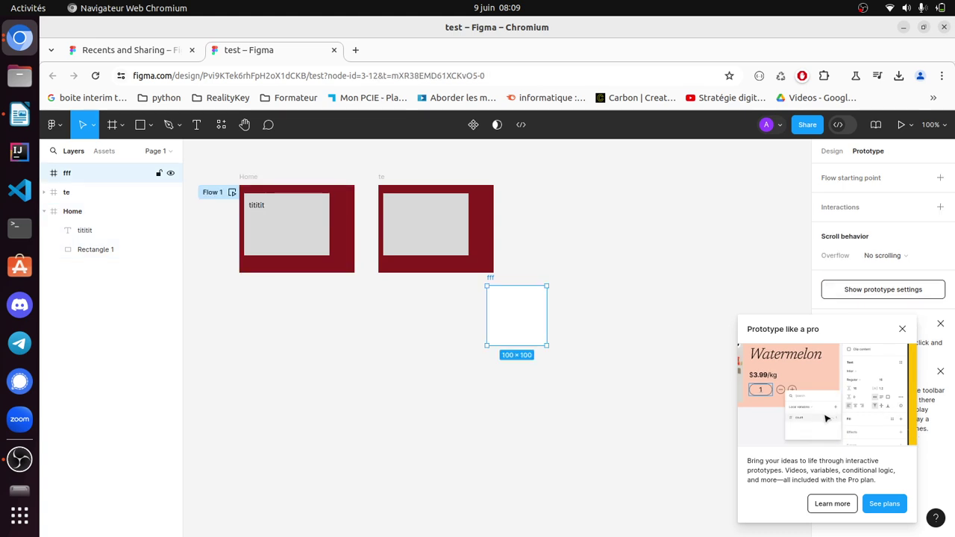
{"action": "key", "text": "Delete"}
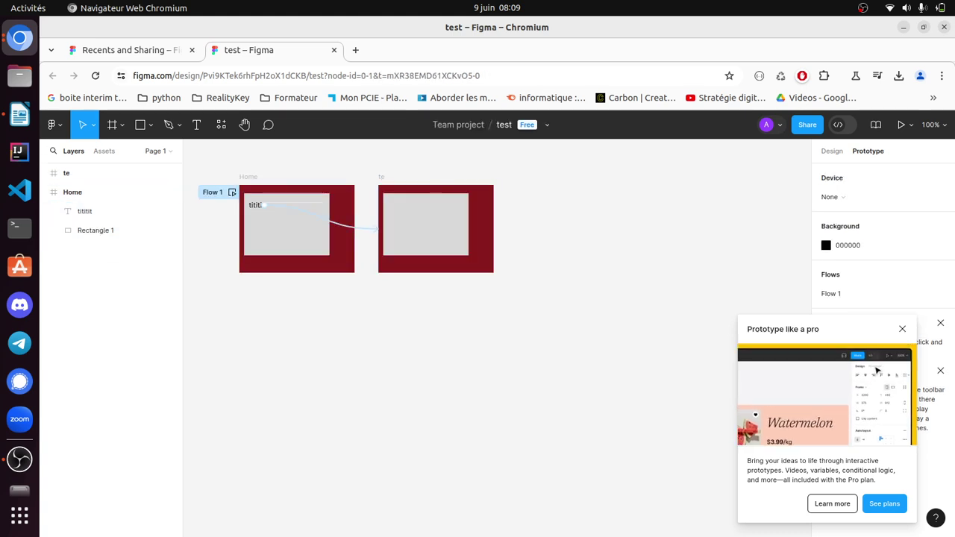
{"action": "left_click", "coordinate": [104, 230]}
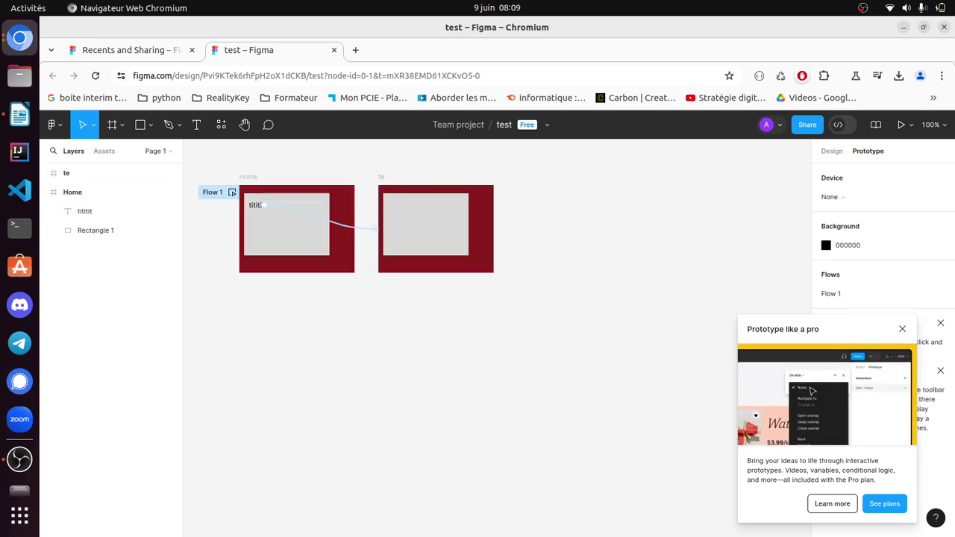